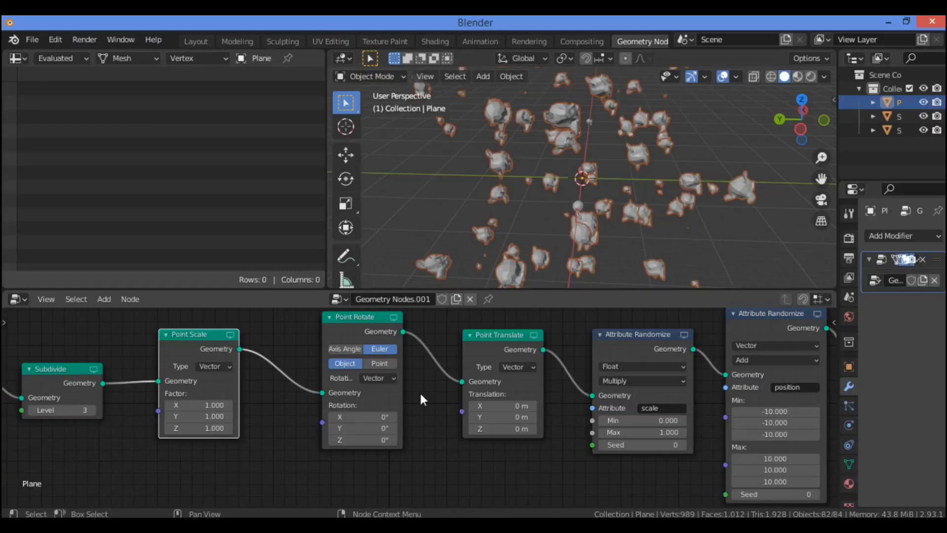
Delete the three Attribute Randomize nodes between Point Translate and Point Instance.
mouse_move(770, 317)
mouse_down()
mouse_move(749, 329)
mouse_move(767, 329)
mouse_up()
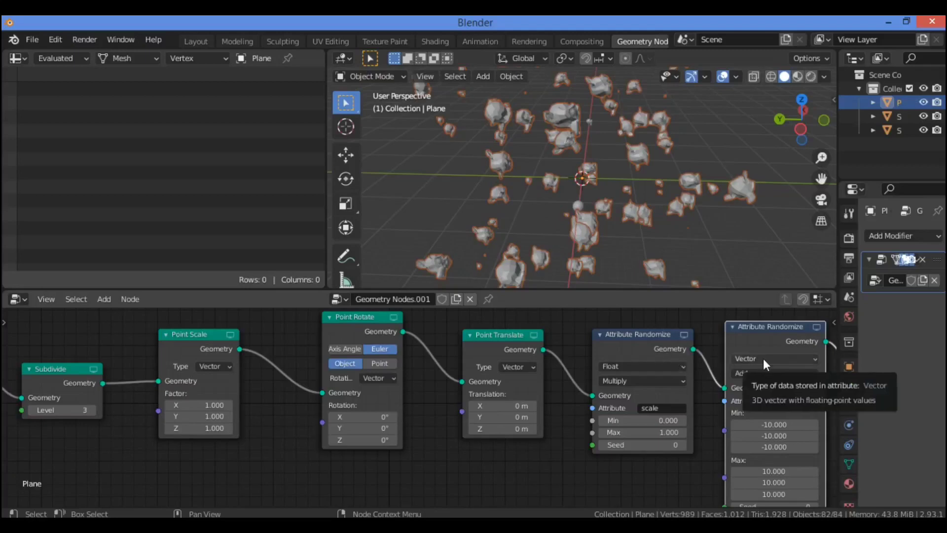
drag(753, 321, 737, 323)
key(x)
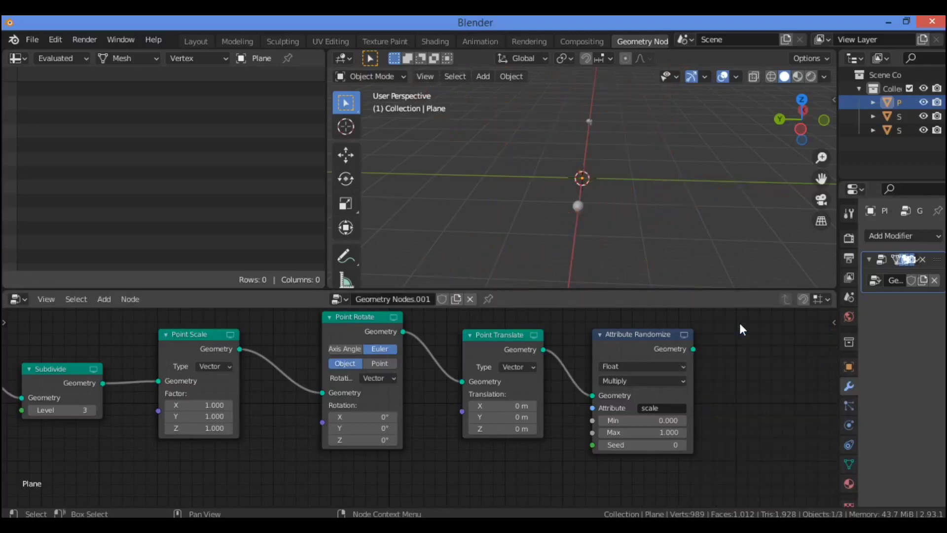
click(646, 333)
key(x)
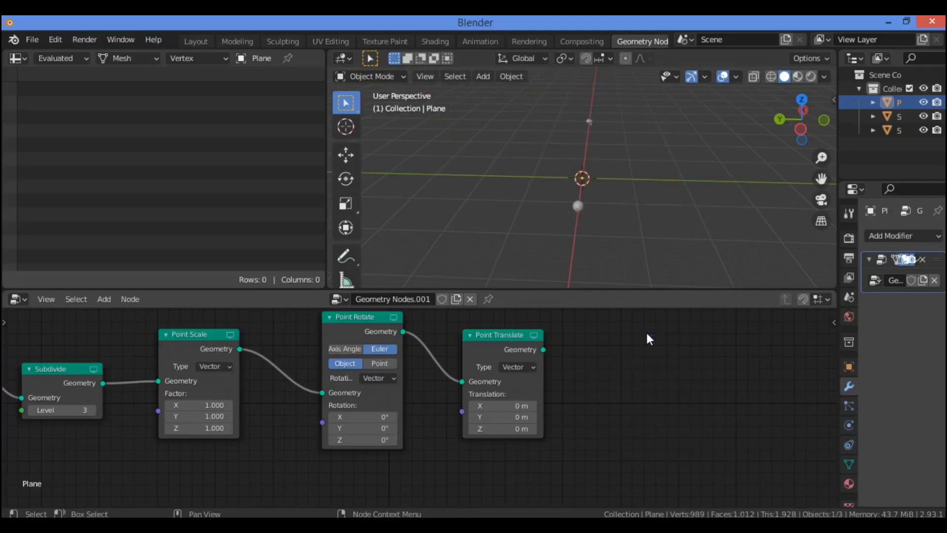
drag(496, 500, 651, 394)
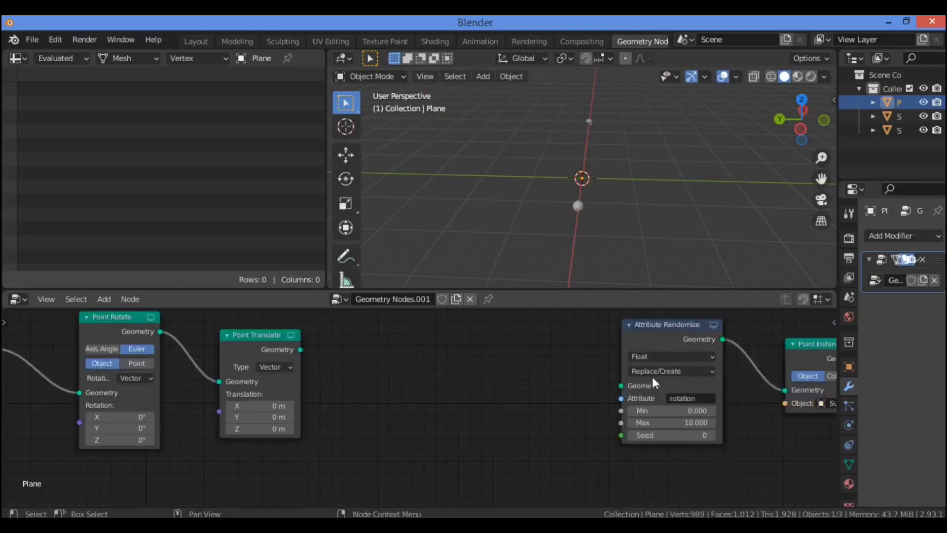
key(x)
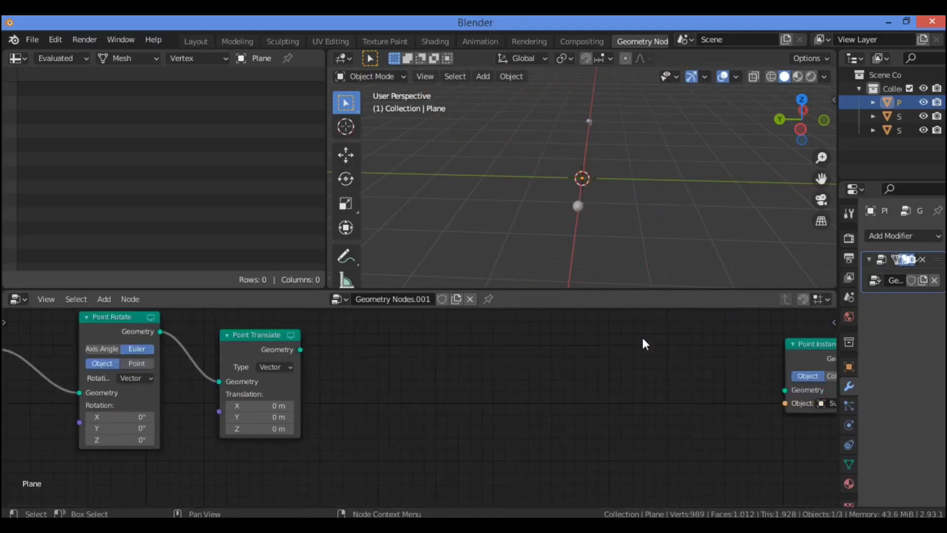
Connect Point Translate's geometry output to Point Instance and move the Point Instance and Group Output nodes closer to it.
drag(301, 350, 785, 391)
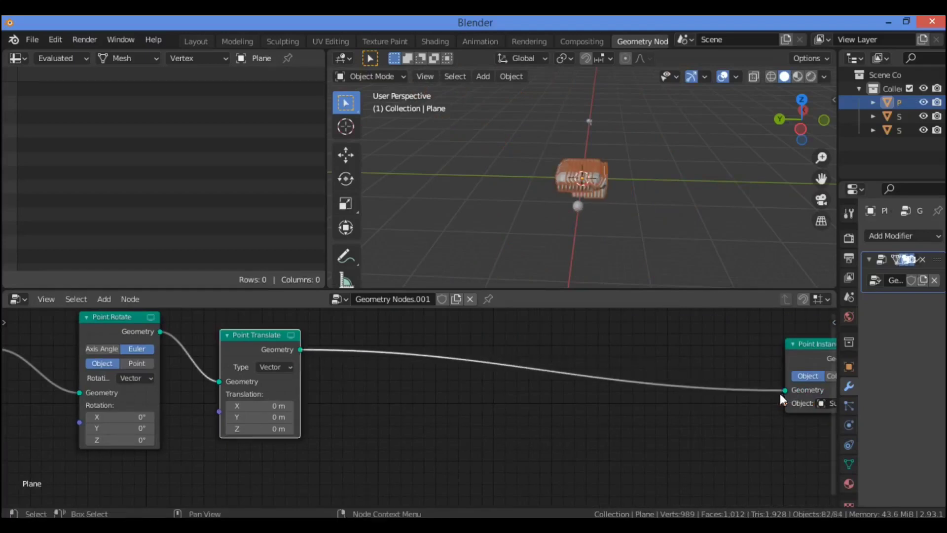
drag(798, 339, 461, 370)
scroll(598, 407, down, 2)
drag(792, 426, 557, 379)
click(552, 380)
scroll(550, 381, up, 2)
scroll(550, 378, up, 1)
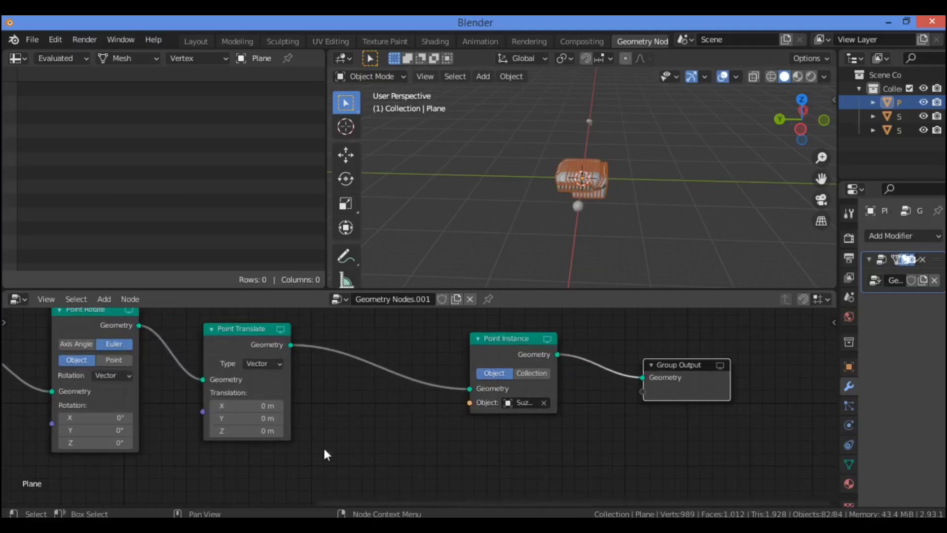
Move the Subdivide node nearer to Point Scale and raise its level to 5.
drag(367, 503, 182, 493)
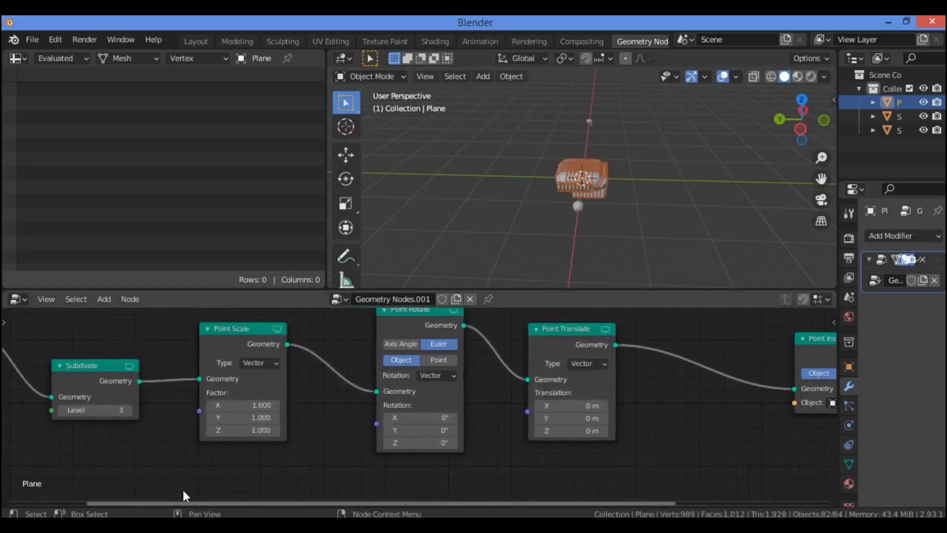
drag(90, 368, 116, 350)
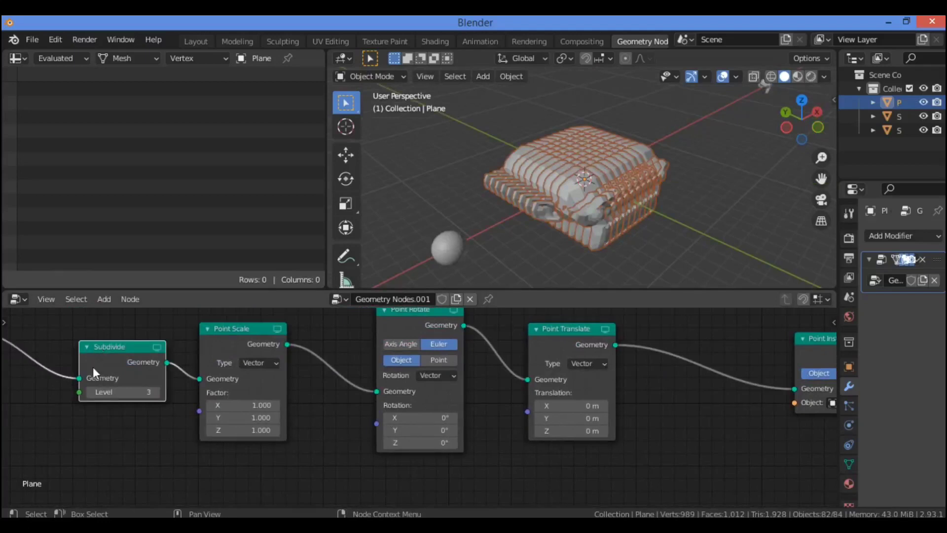
click(155, 392)
click(155, 392)
middle_drag(513, 212, 540, 195)
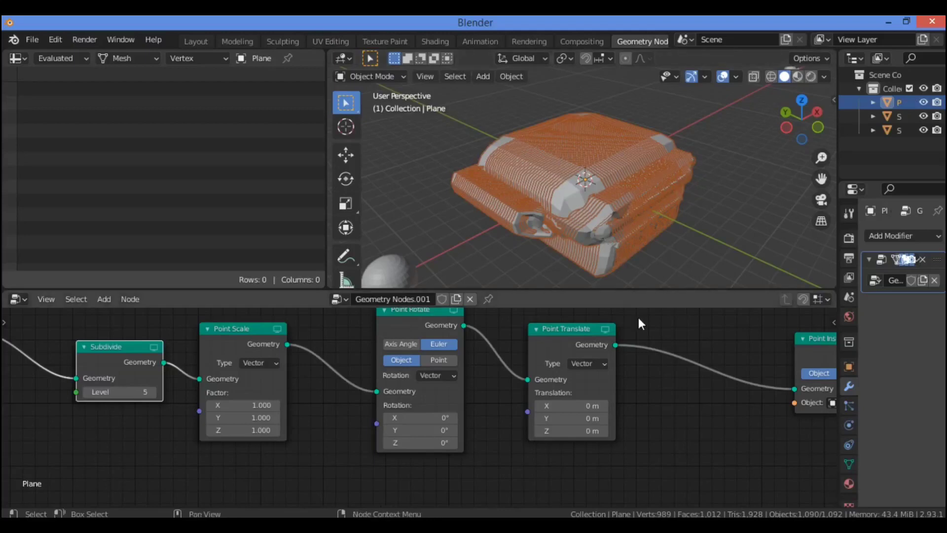
Shift the Point Rotate node slightly and set the Point Scale factor to 0.2 on X, Y and Z.
drag(428, 309, 426, 316)
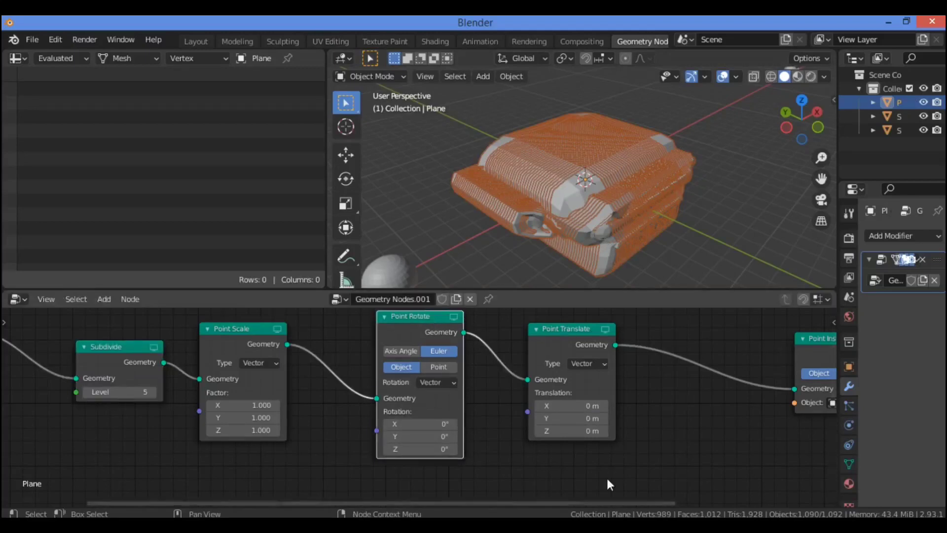
drag(496, 502, 436, 502)
click(336, 405)
text(0.2)
key(Return)
click(335, 417)
text(0.2)
key(Return)
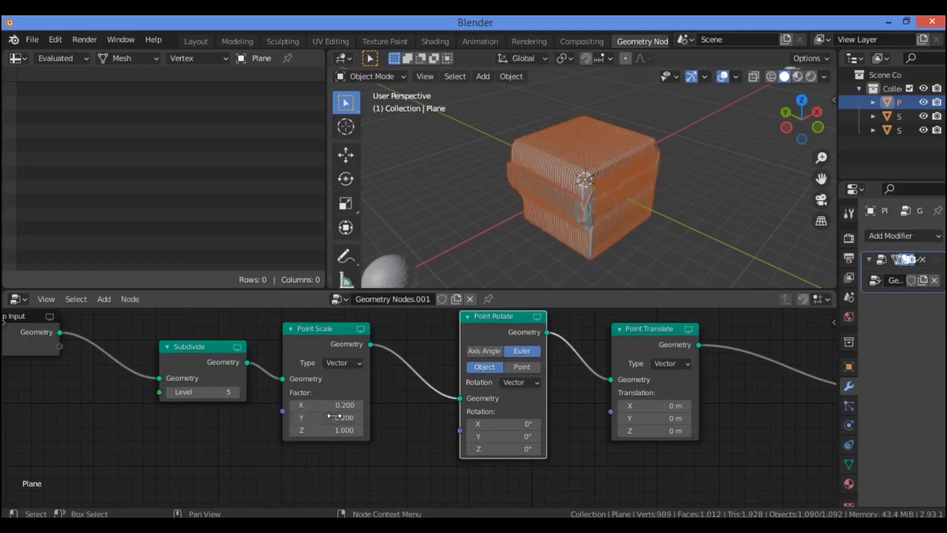
click(323, 430)
text(0.2)
key(Return)
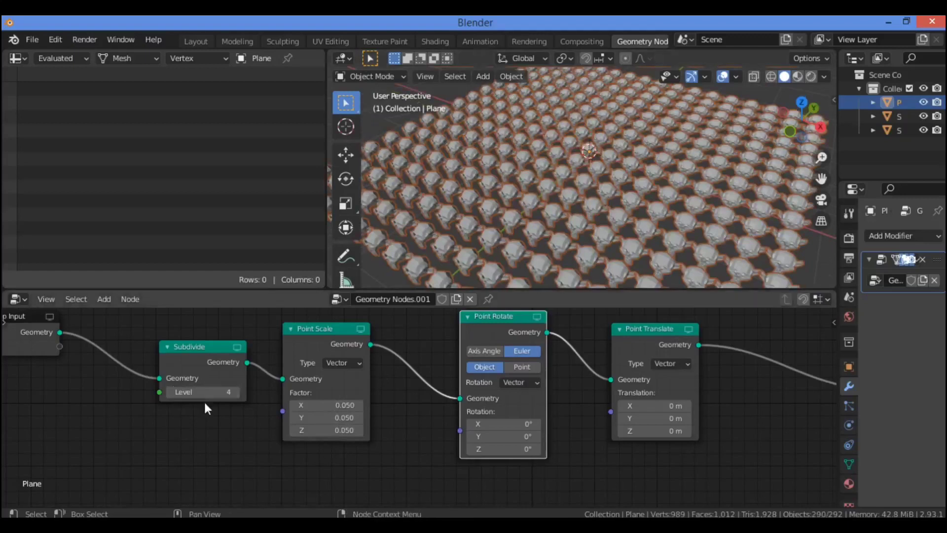
Raise the Subdivide level by one, return it to 4, and shift the node away from Point Scale.
click(238, 393)
click(169, 392)
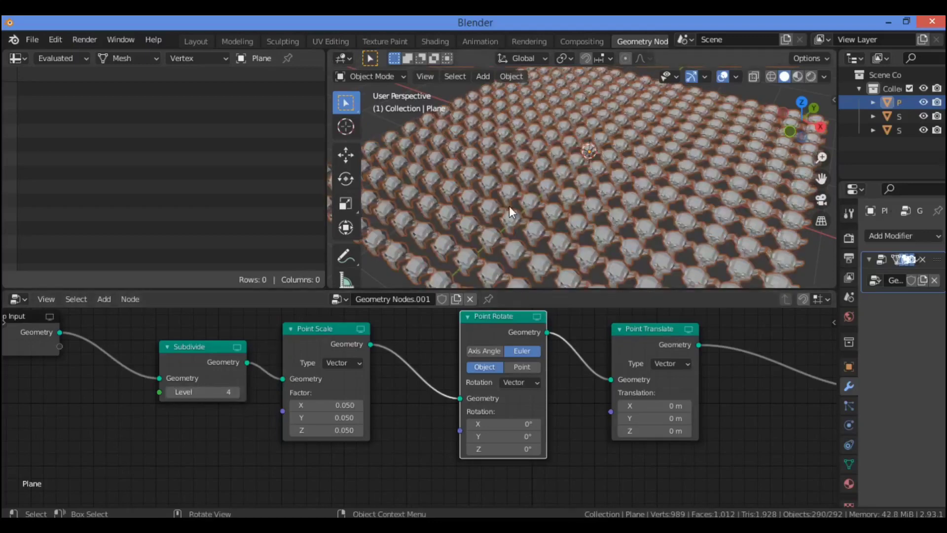
drag(240, 357, 223, 351)
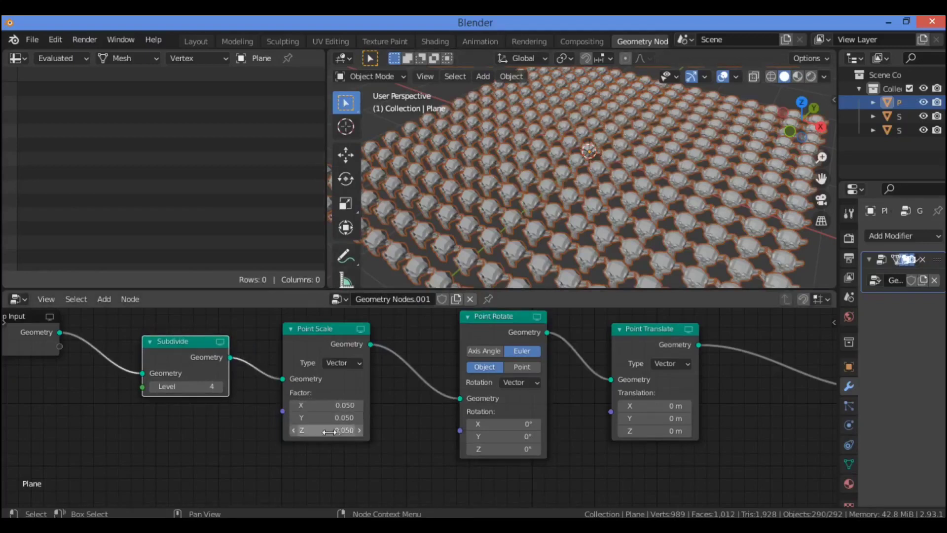
drag(792, 123, 730, 129)
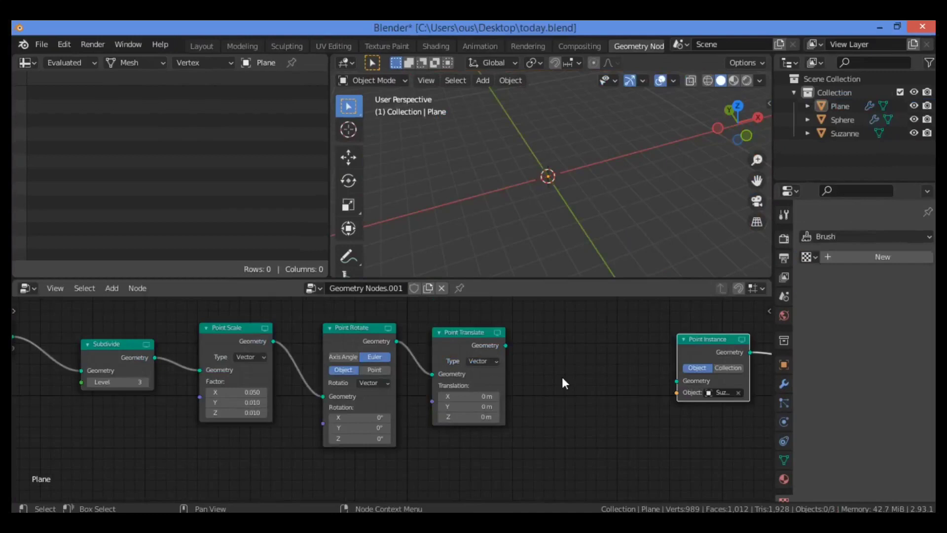
Add an Attribute Sample Texture node and wire it between Point Translate and Point Instance.
key(shift+a)
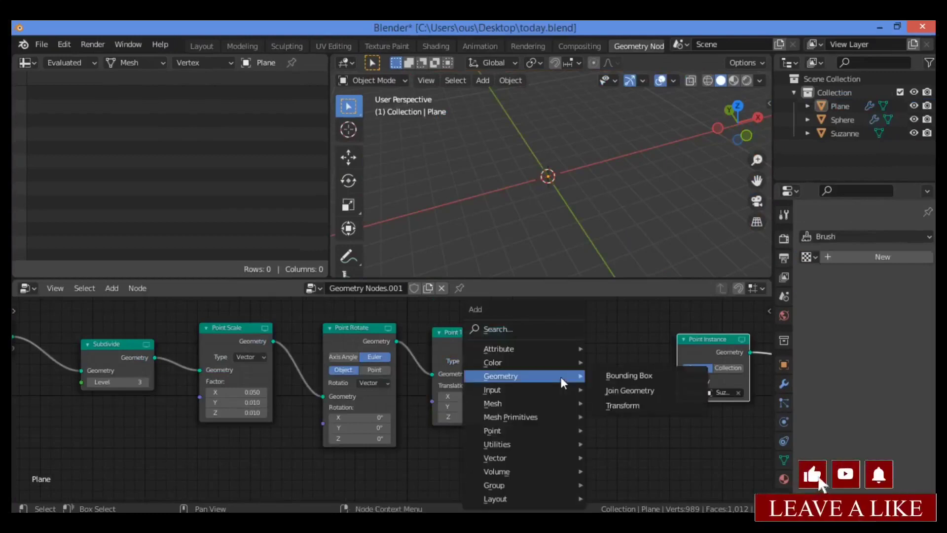
mouse_move(543, 349)
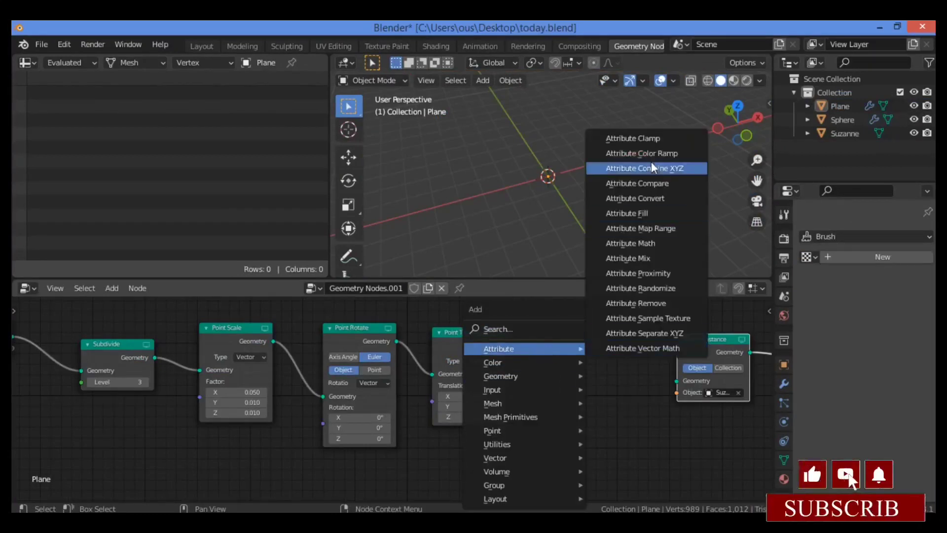
click(640, 318)
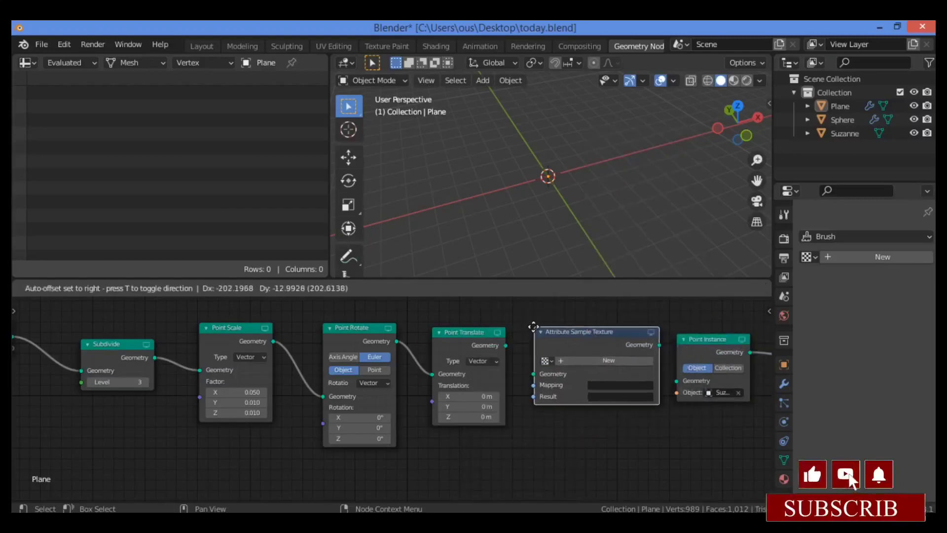
click(529, 326)
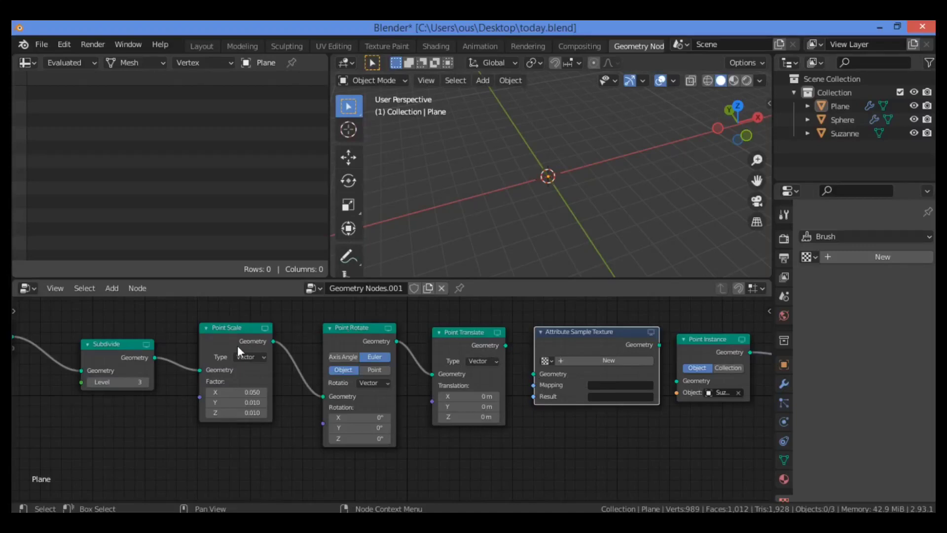
drag(535, 341, 535, 374)
drag(654, 344, 684, 382)
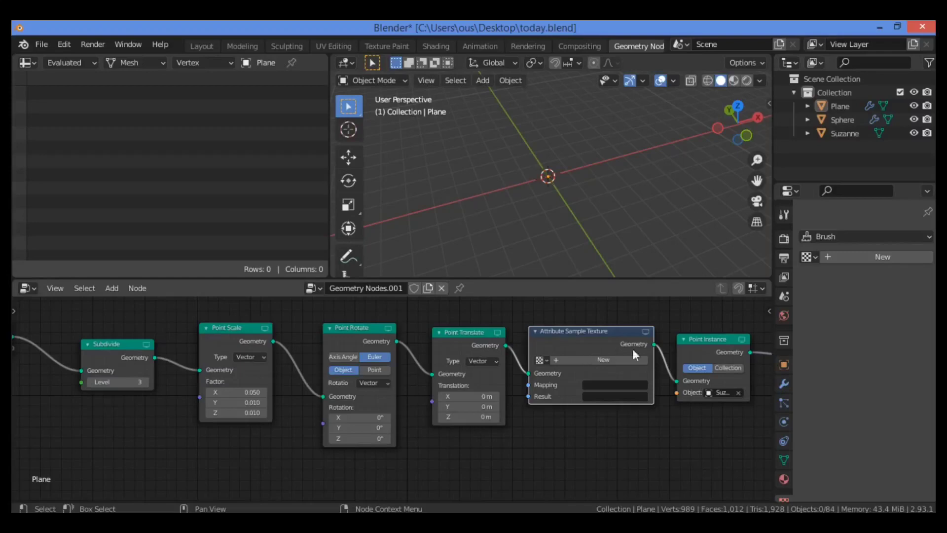
Create a new texture in the Attribute Sample Texture node and name it "blender logo".
click(594, 359)
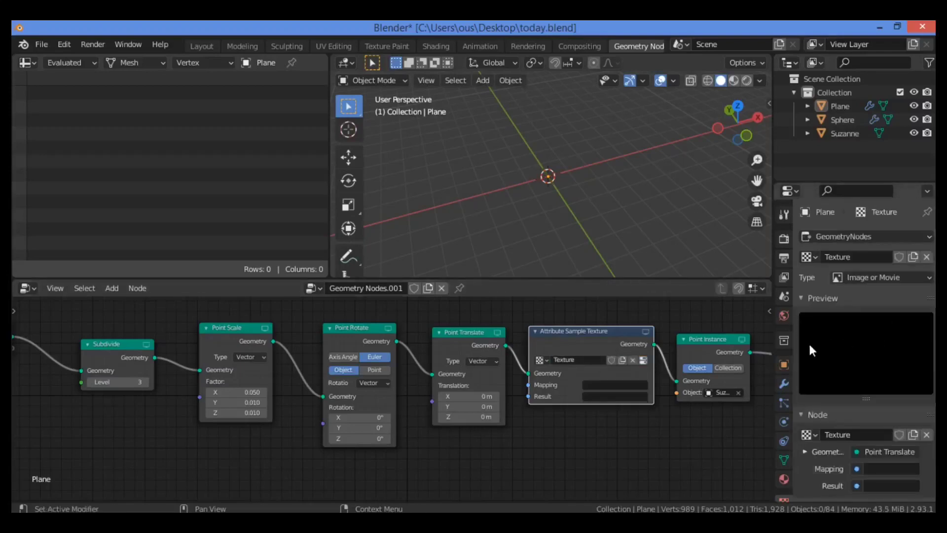
click(575, 363)
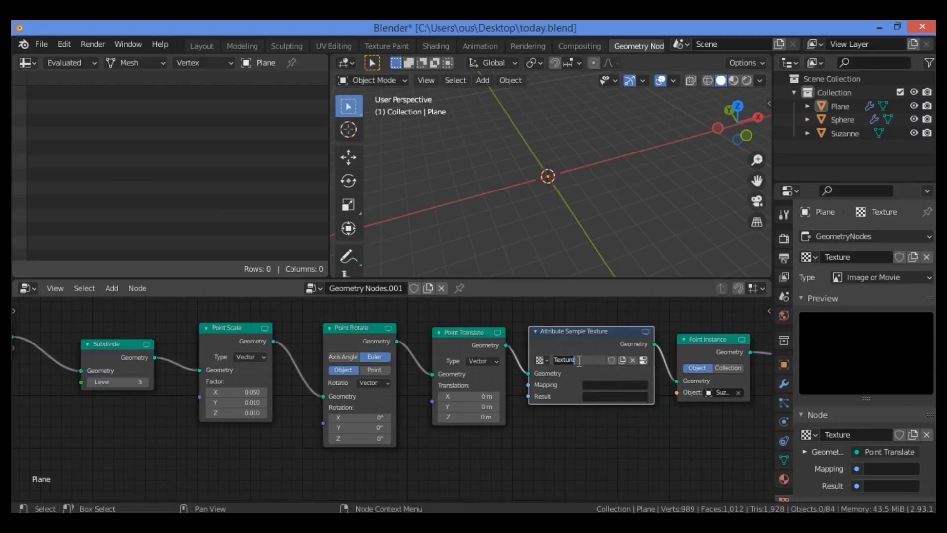
text(blender)
text(logo)
key(Return)
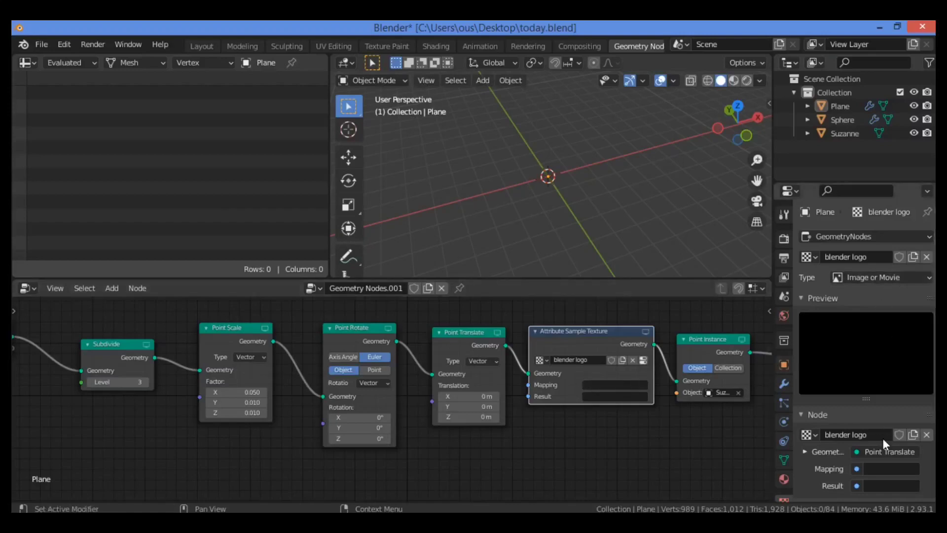
Check the texture's Alpha settings, and mute and unmute the Attribute Sample Texture node.
scroll(838, 424, down, 6)
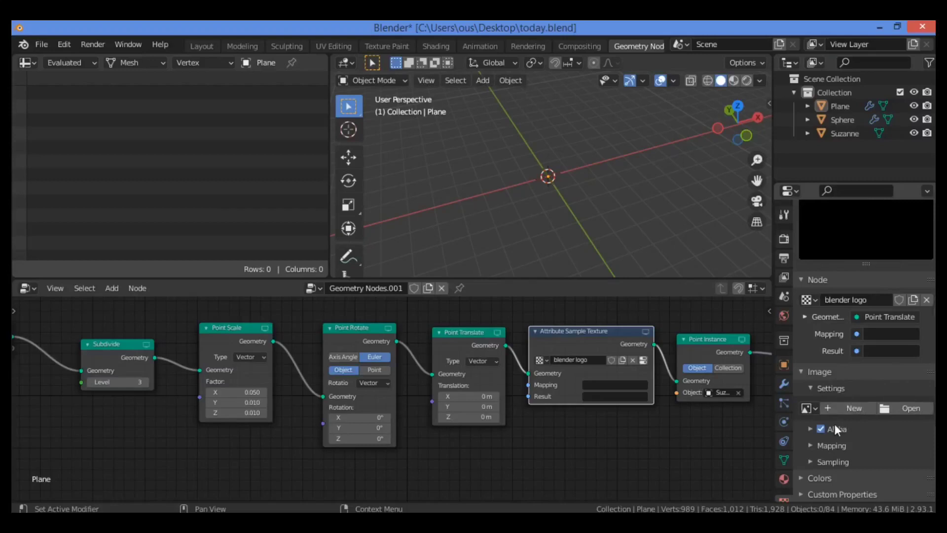
click(810, 431)
click(809, 425)
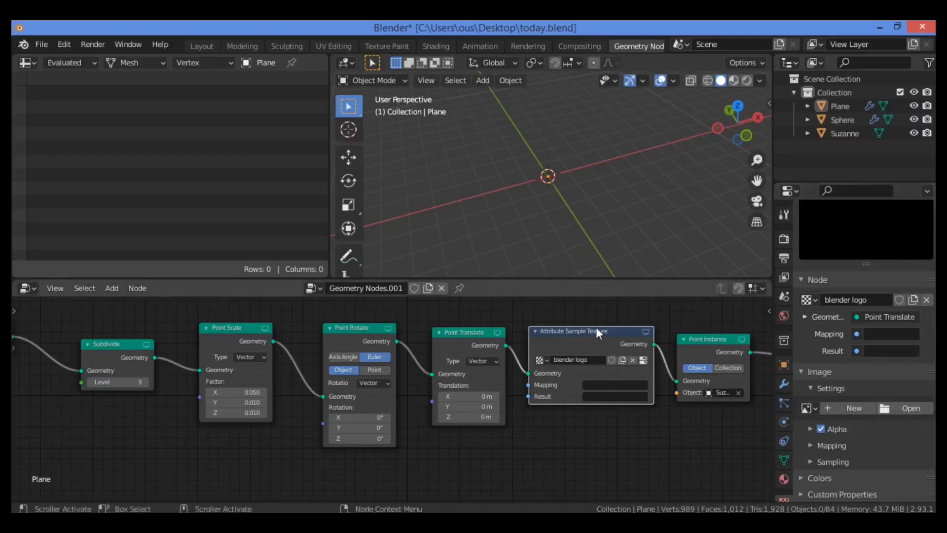
key(m)
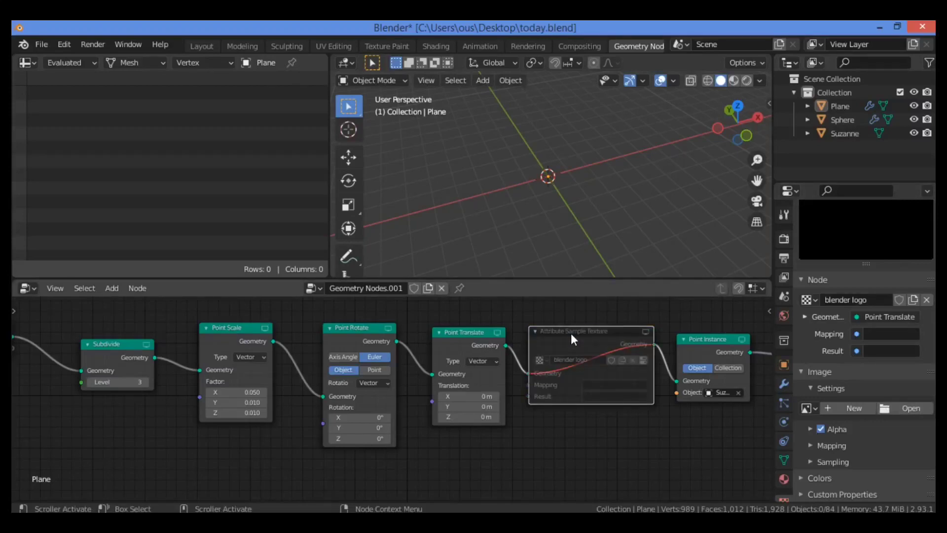
key(m)
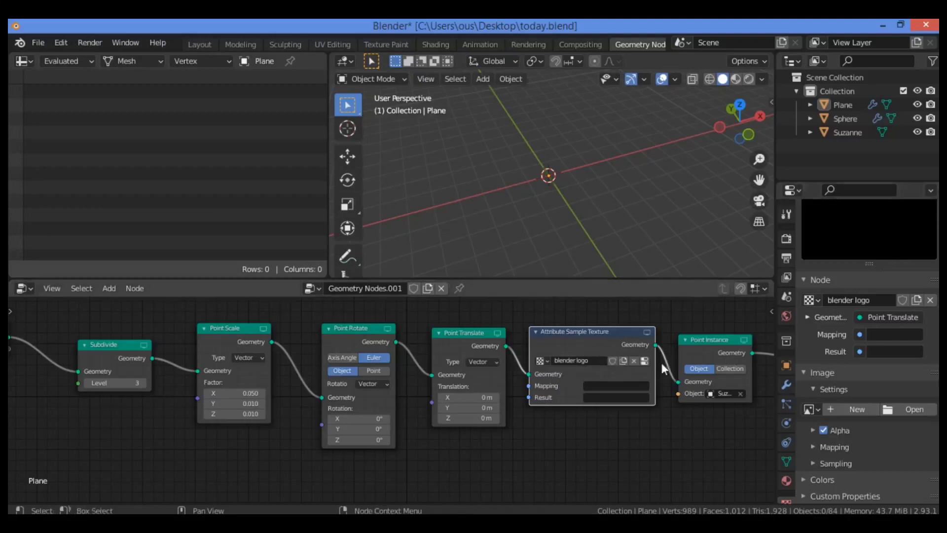
Reposition the Attribute Sample Texture node in the gap between Point Translate and Point Instance.
drag(594, 334, 588, 343)
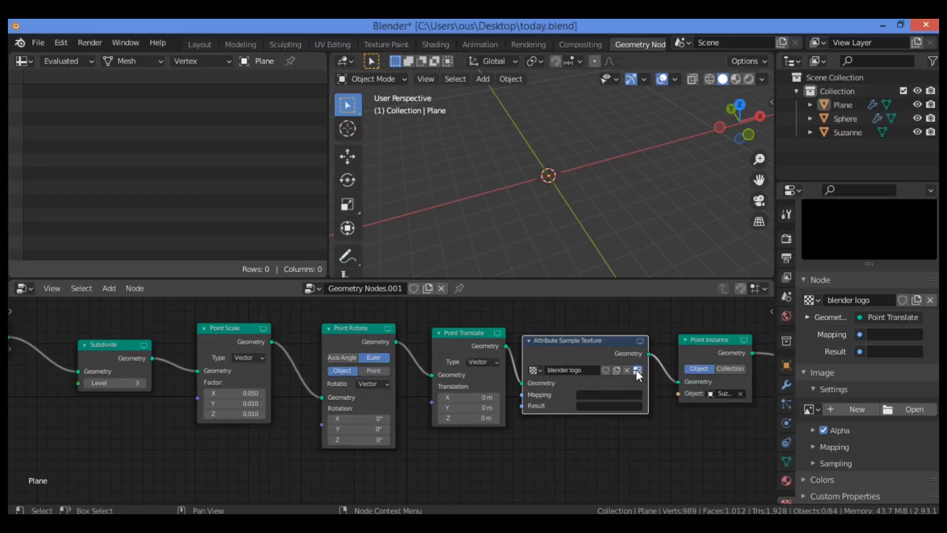
scroll(877, 368, up, 5)
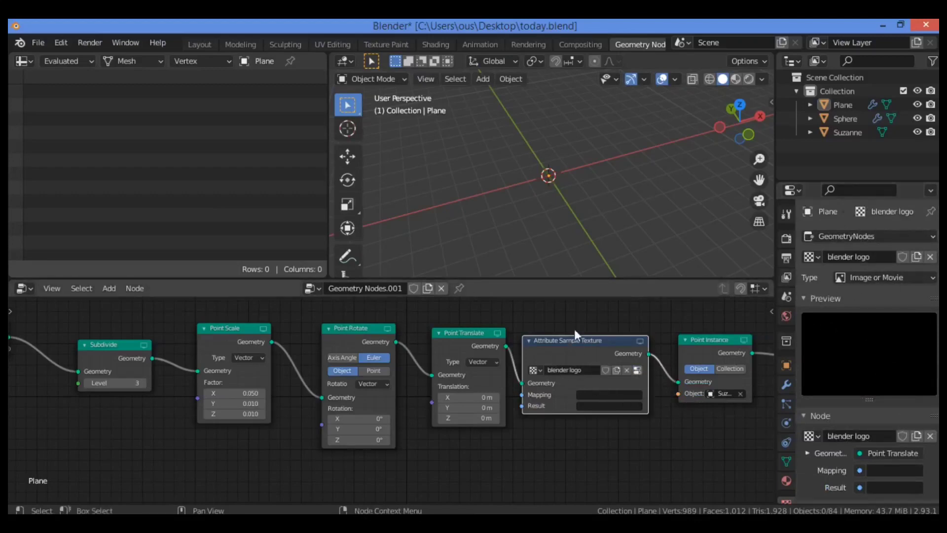
drag(578, 340, 587, 331)
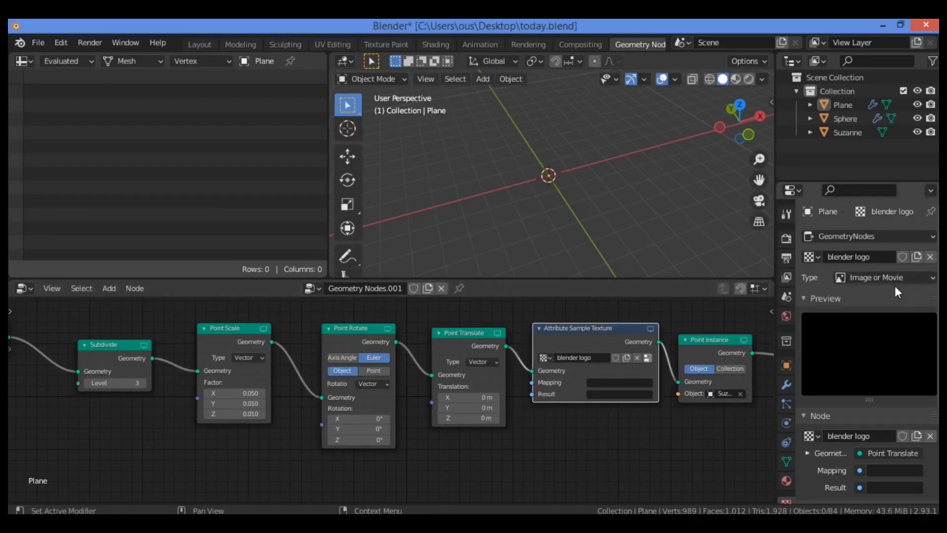
Change the blender logo texture's type to Wood.
scroll(865, 336, down, 3)
scroll(865, 336, down, 4)
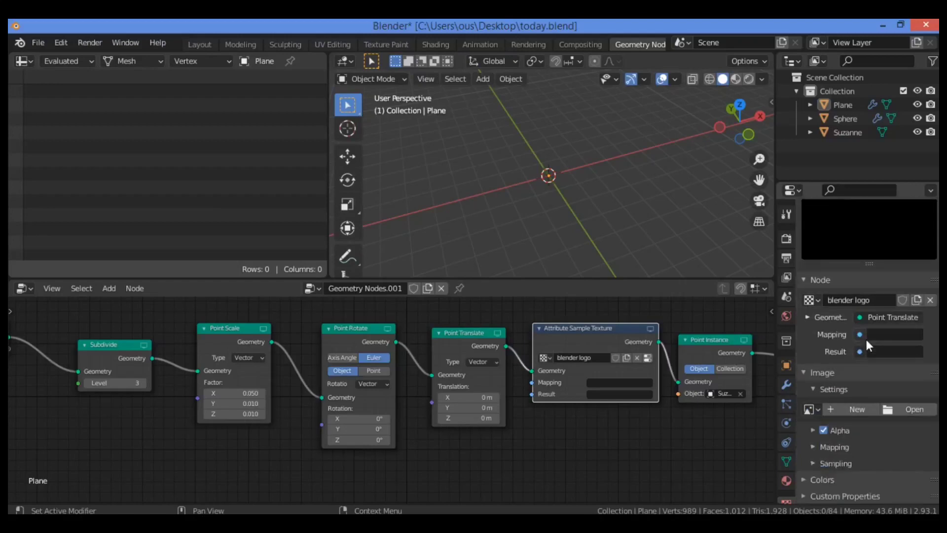
scroll(865, 337, up, 7)
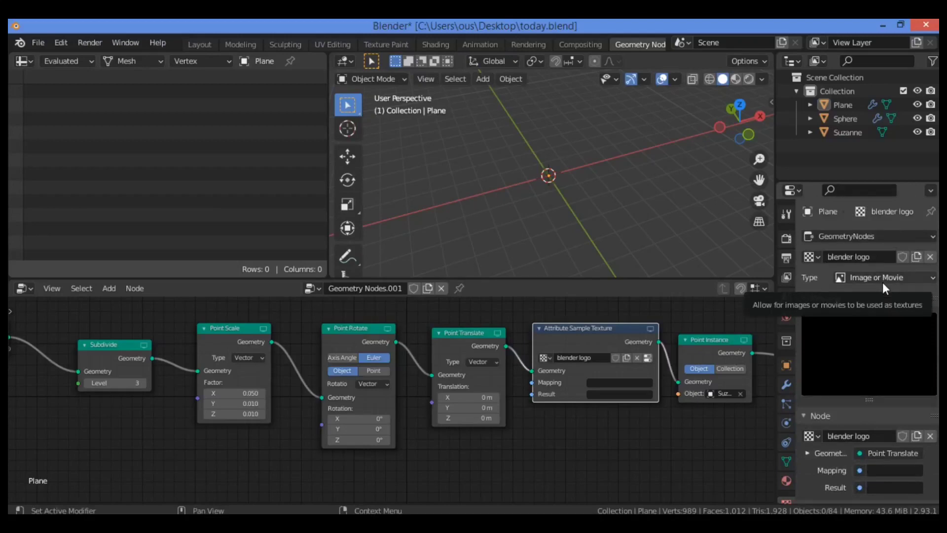
click(904, 278)
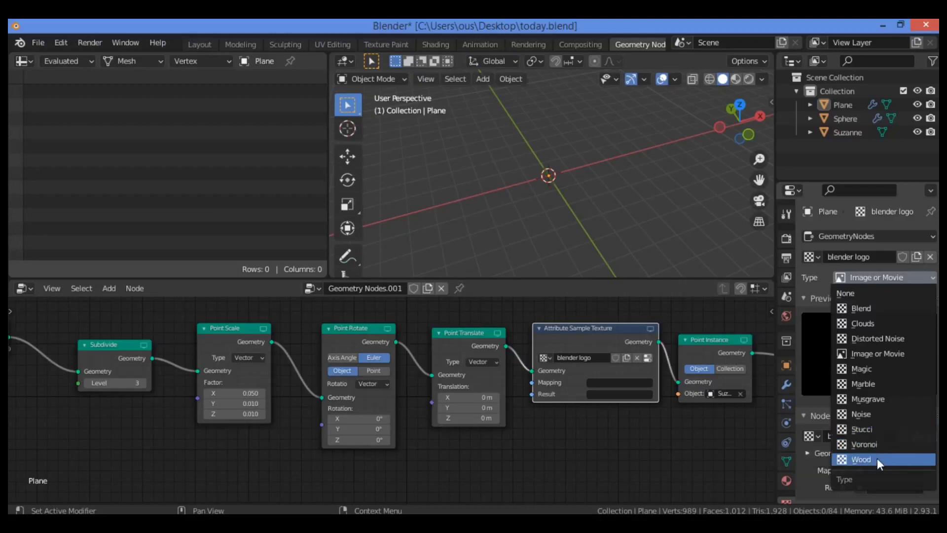
click(877, 458)
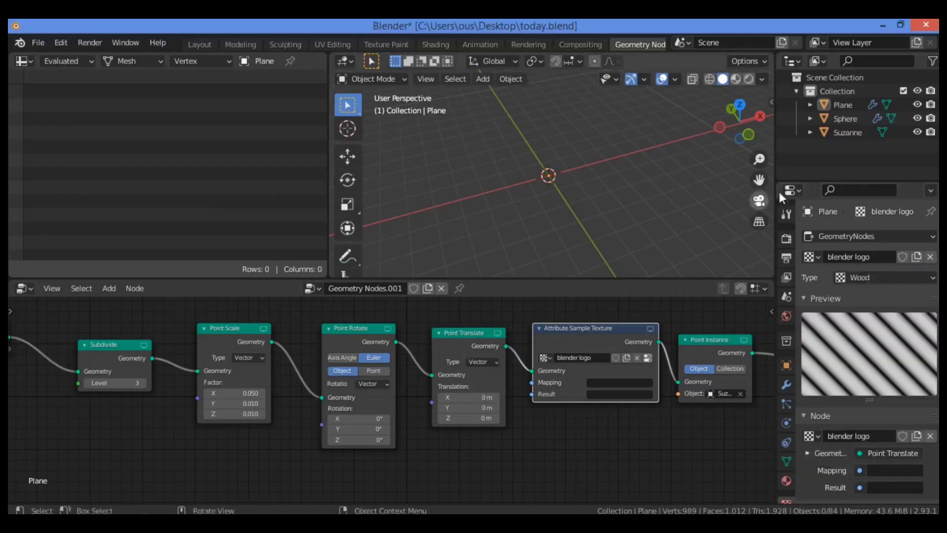
click(849, 105)
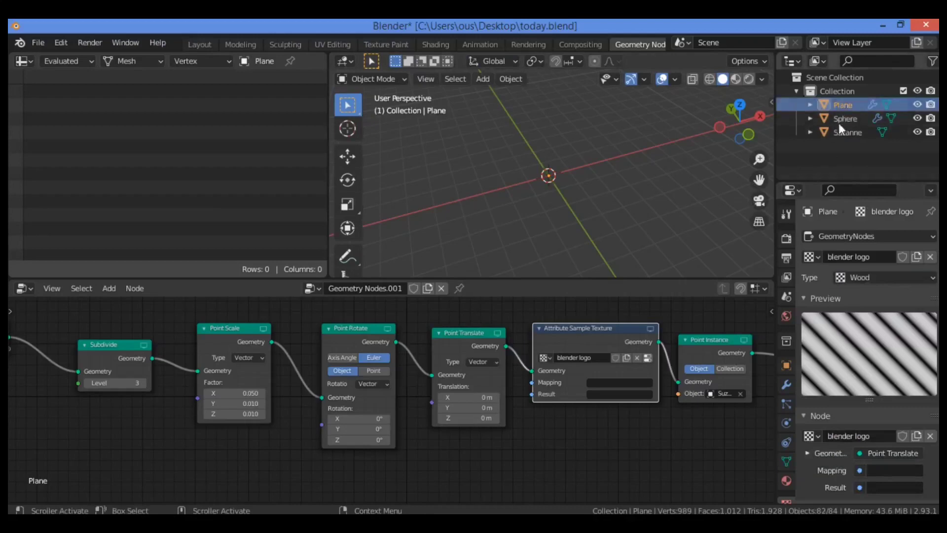
click(835, 120)
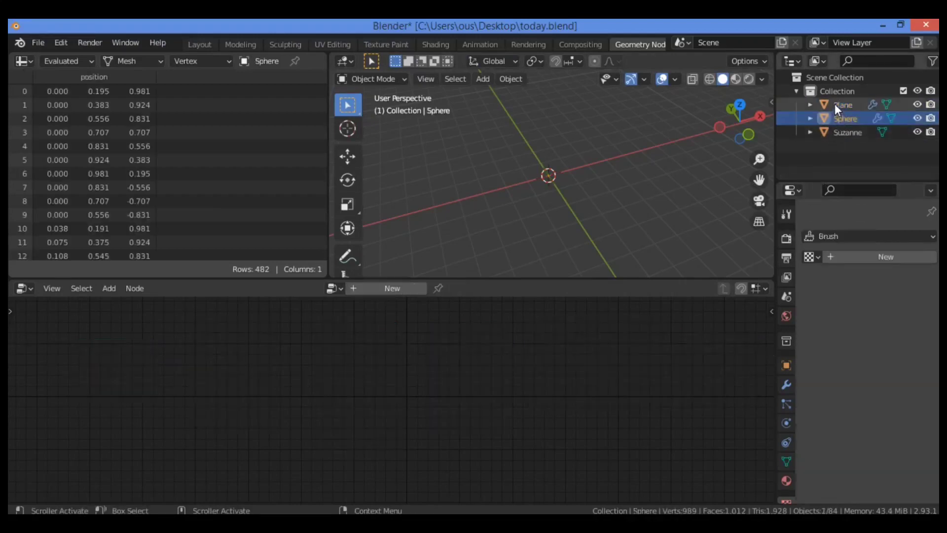
click(835, 104)
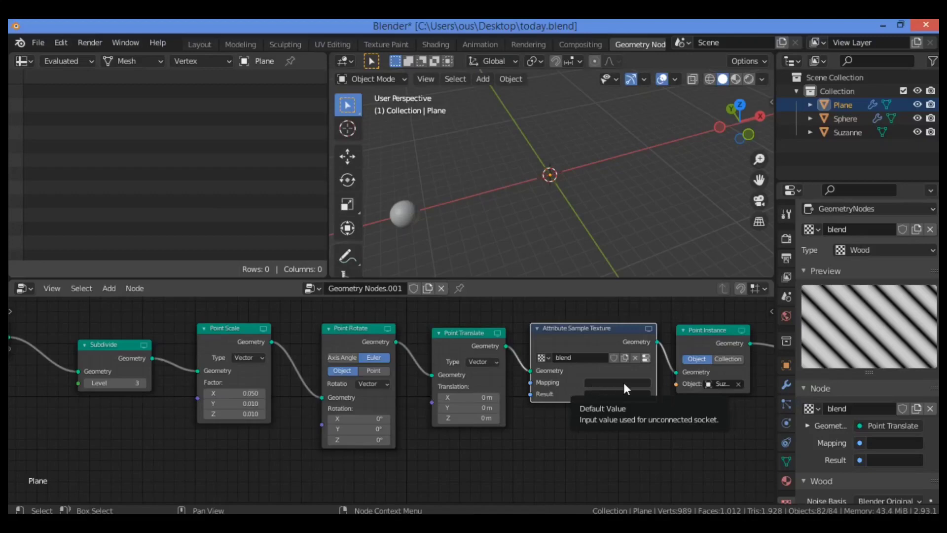
Set the Attribute Sample Texture node's Mapping attribute to UVMap and its Result attribute to scale.
click(600, 384)
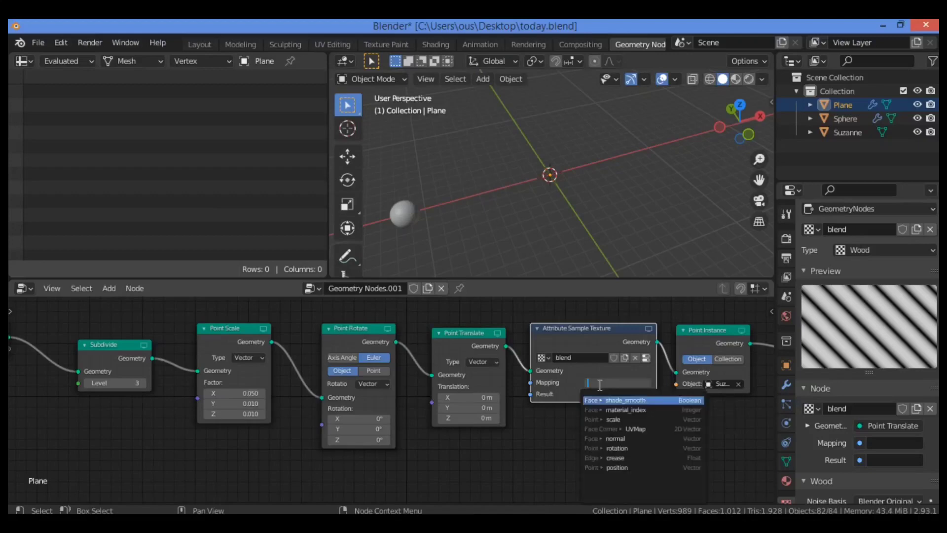
click(619, 429)
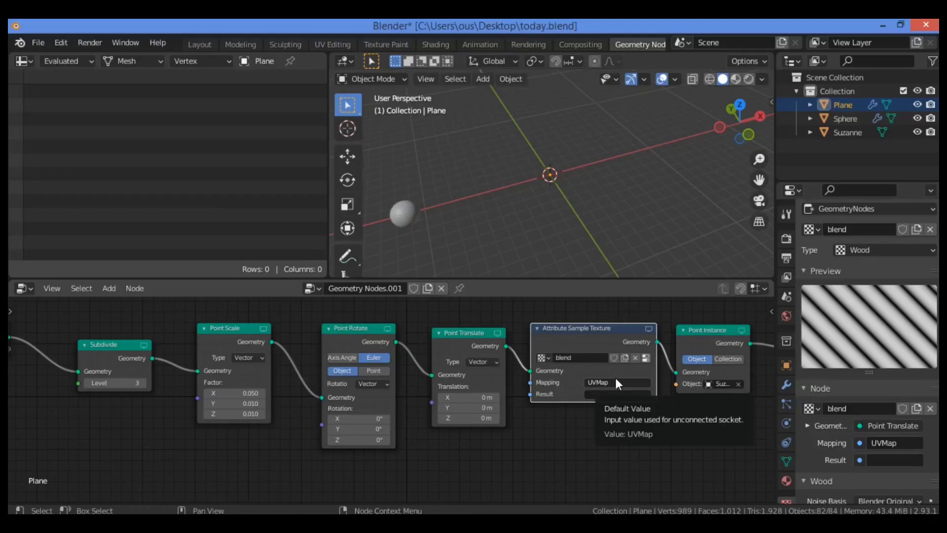
click(619, 394)
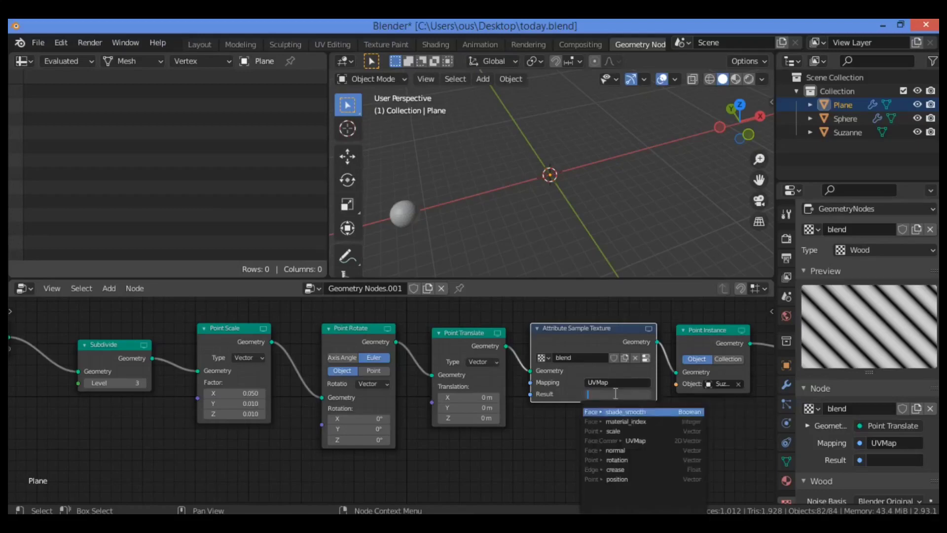
click(634, 432)
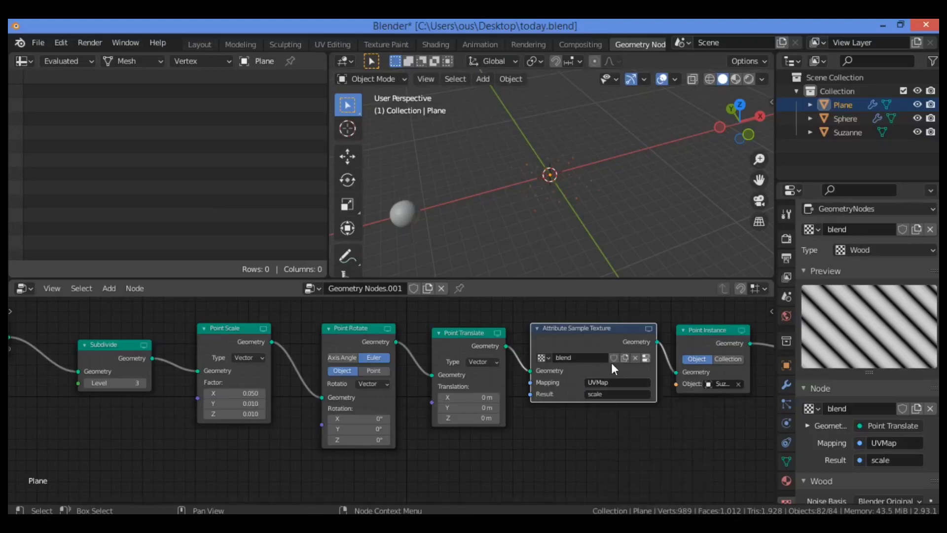
Raise the Subdivide node's level to 5 to refine the wood-stripe pattern of Suzanne instances.
mouse_move(759, 159)
mouse_down()
mouse_move(759, 88)
mouse_move(759, 159)
mouse_up()
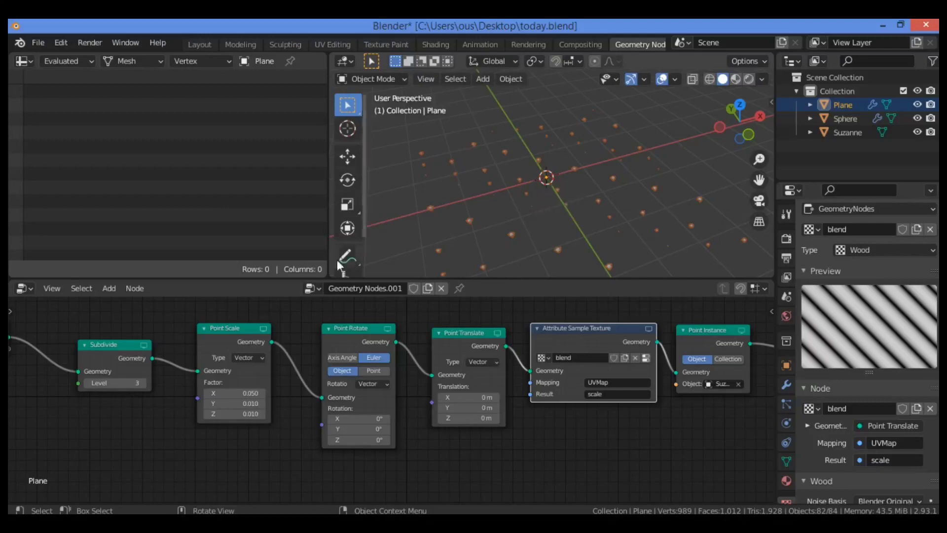
click(144, 384)
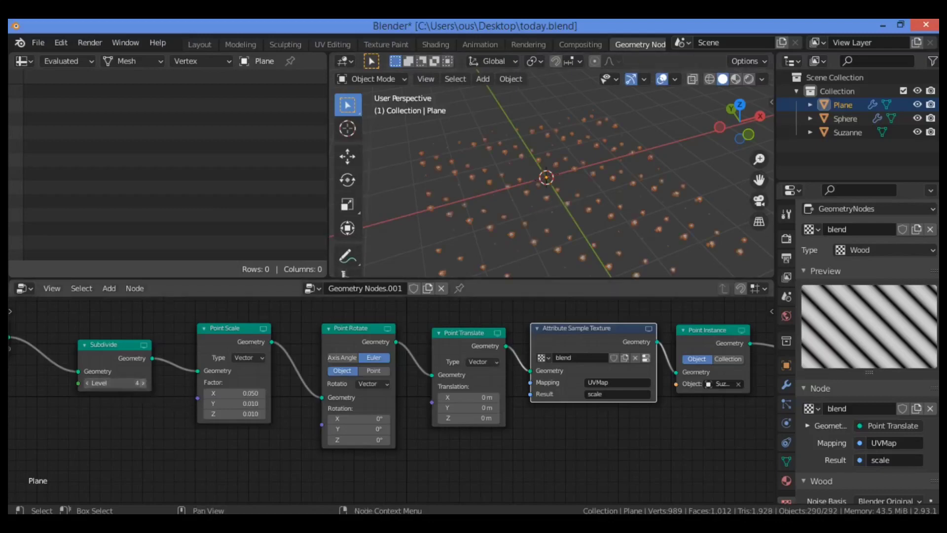
click(144, 384)
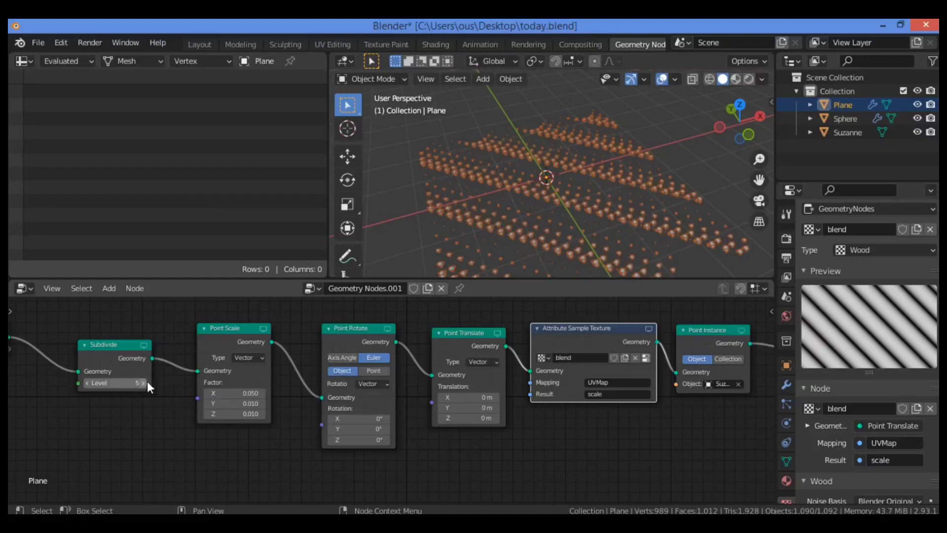
drag(740, 121, 673, 132)
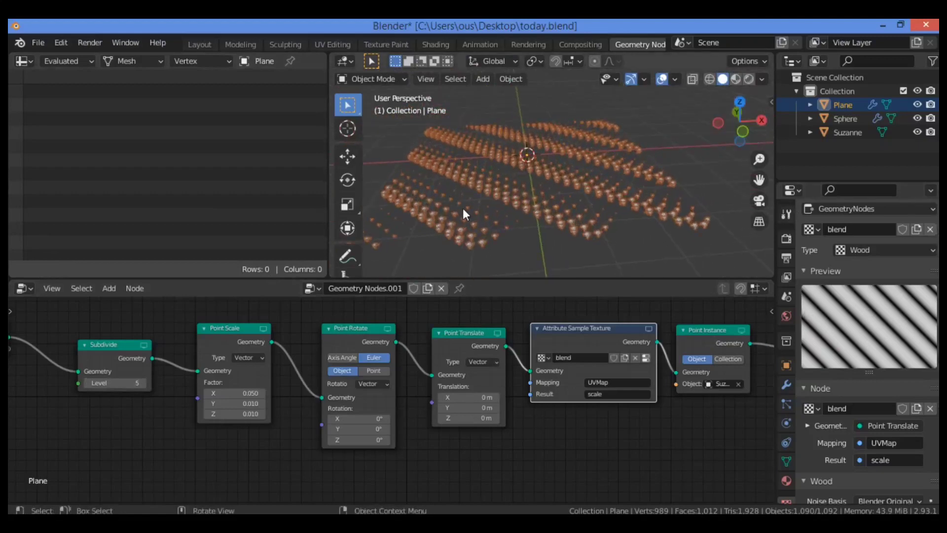
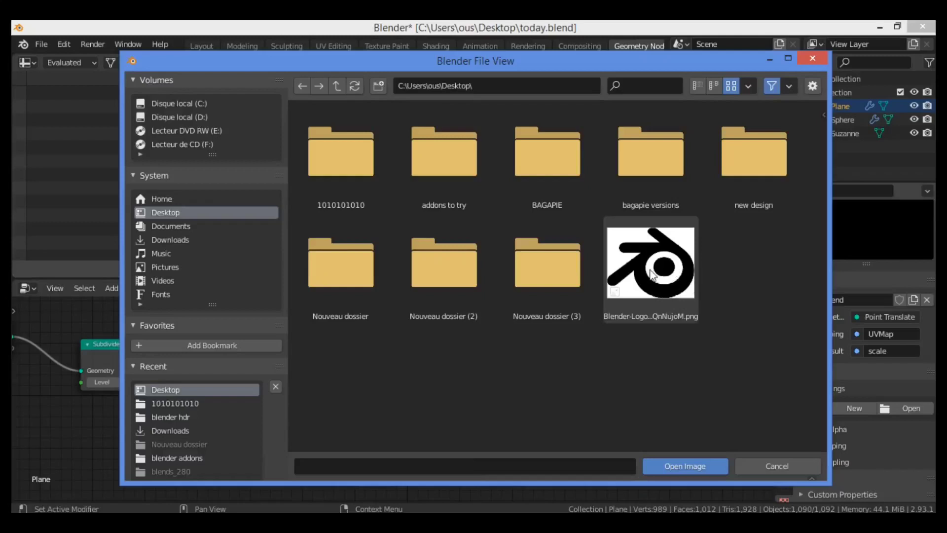
Load the Blender logo PNG from the Desktop folder as the blend texture's image.
click(653, 275)
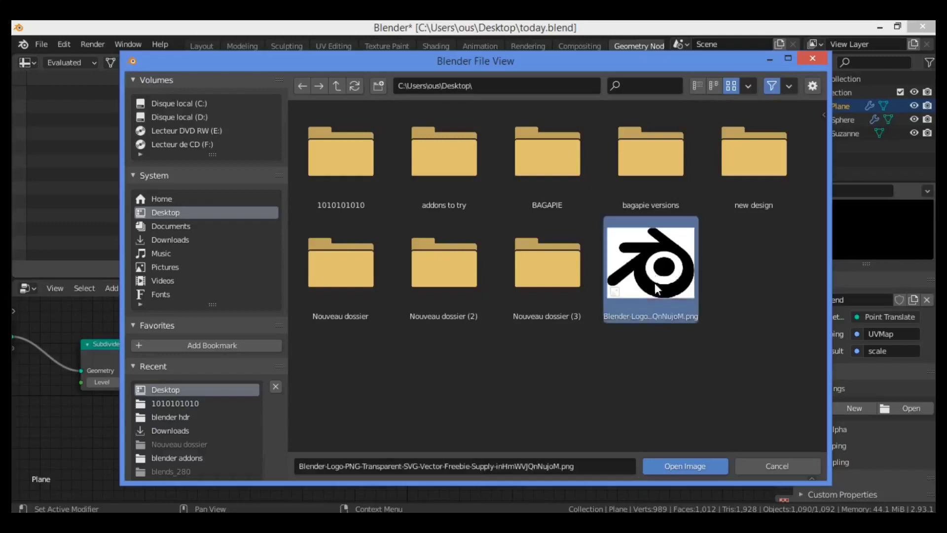
click(658, 464)
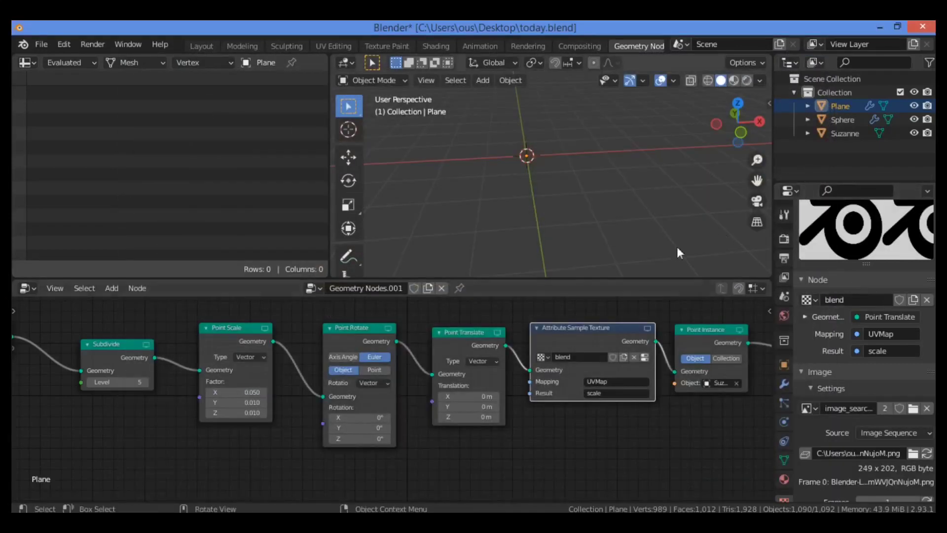
drag(756, 160, 757, 185)
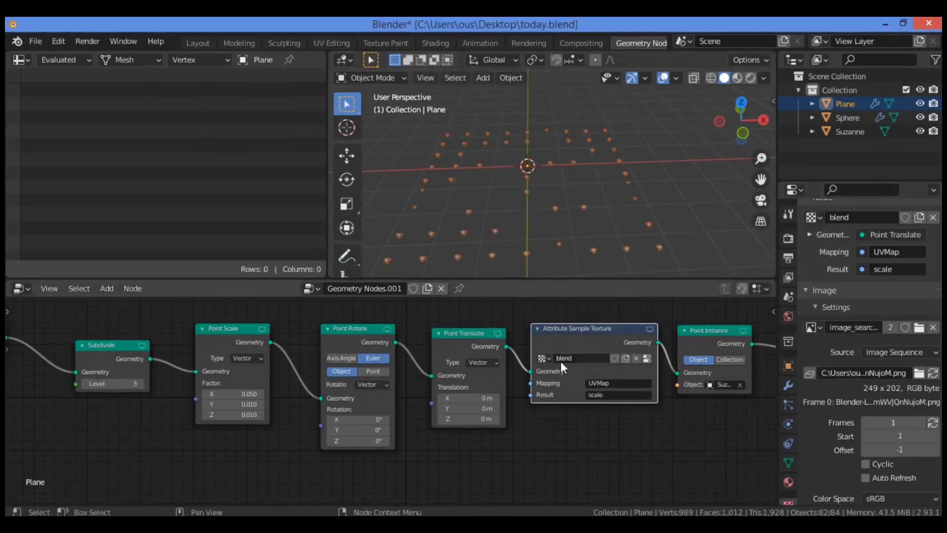
Browse the Desktop folder for the image's source file and choose the Blender logo PNG again.
click(918, 373)
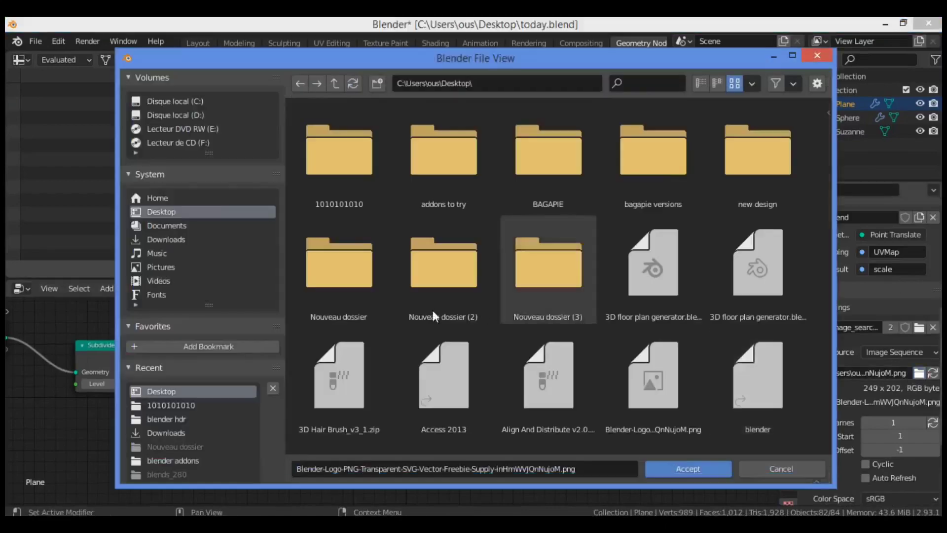
click(159, 198)
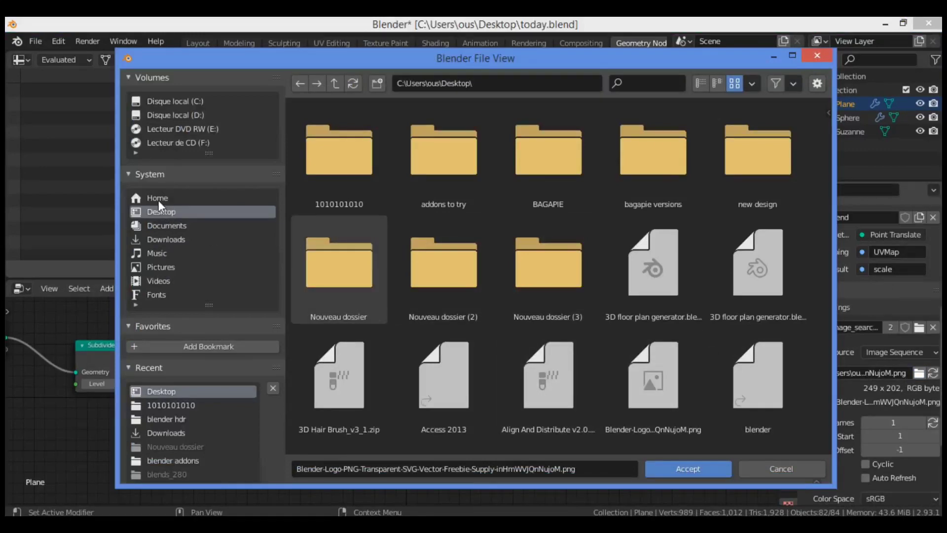
click(173, 210)
scroll(584, 293, down, 8)
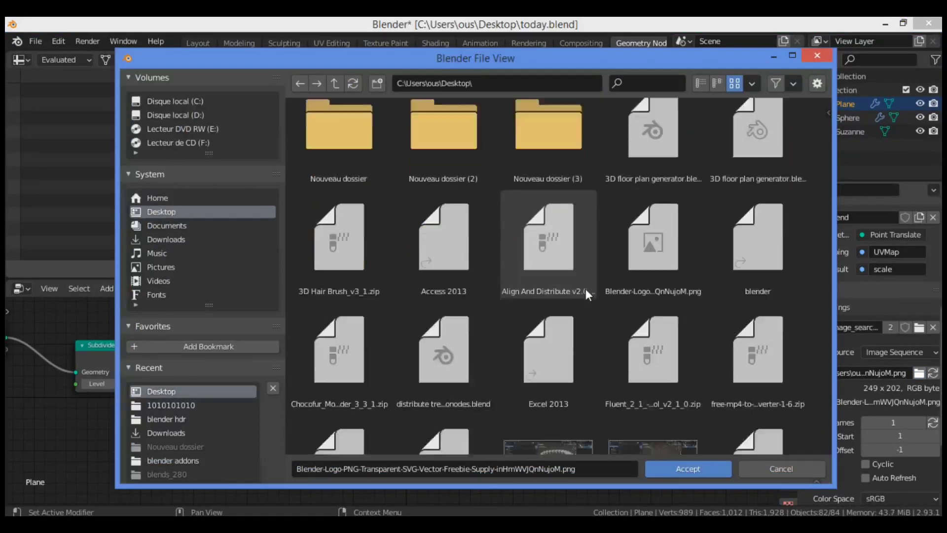
scroll(633, 321, down, 4)
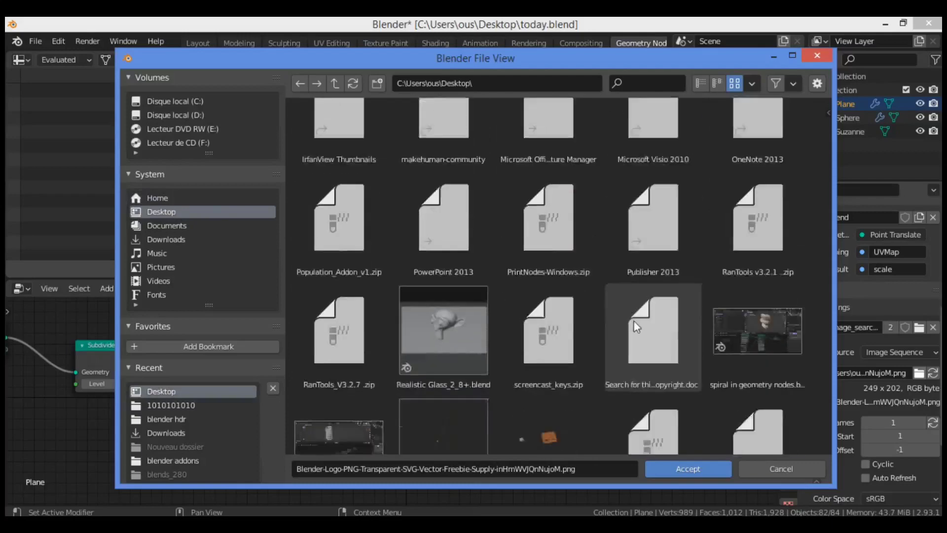
scroll(652, 312, up, 10)
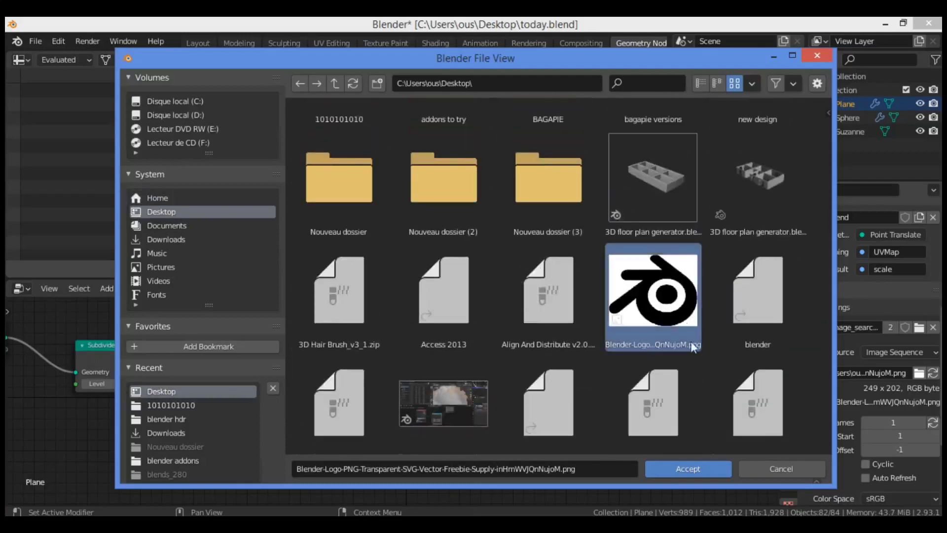
click(644, 303)
click(679, 463)
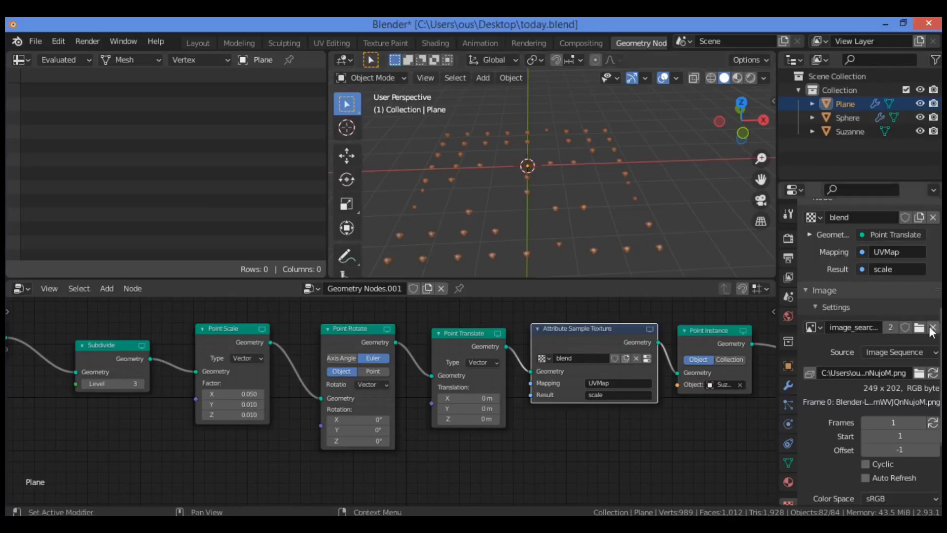
Set the Subdivide level to 5 so the Suzanne instances trace the logo image in finer detail.
click(143, 384)
click(143, 383)
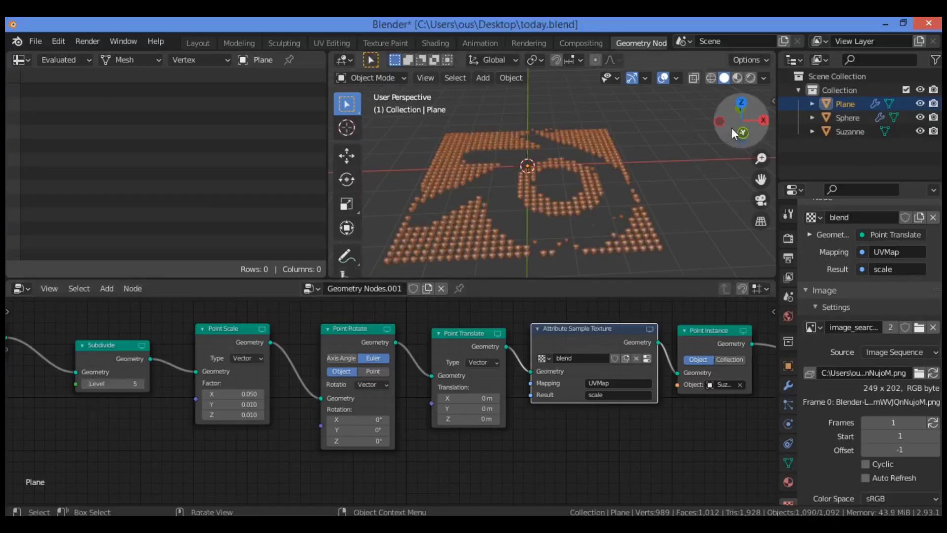
drag(732, 129, 667, 137)
middle_drag(616, 188, 641, 217)
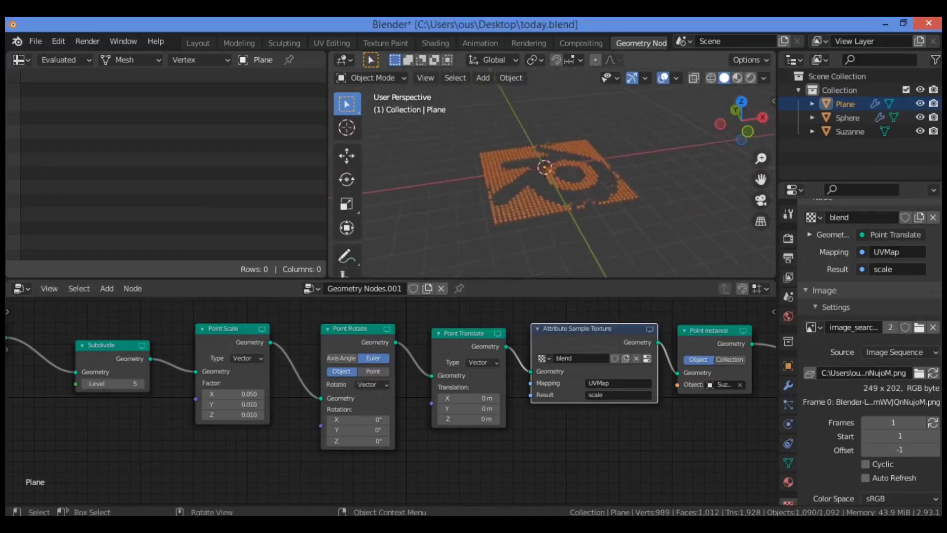
drag(741, 118, 711, 124)
scroll(878, 381, up, 10)
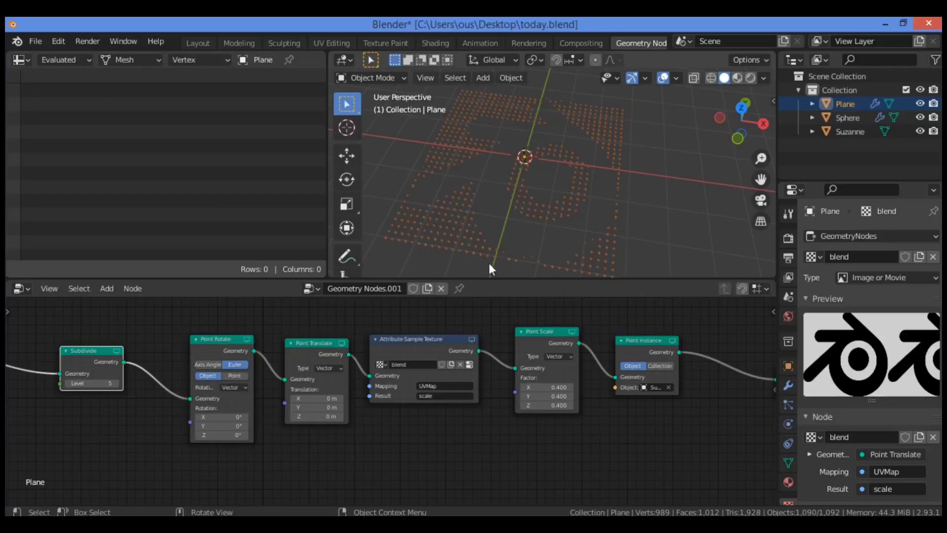
Set the X, Y and Z factors of the Point Scale node before Point Instance to 0.6.
drag(551, 332, 552, 334)
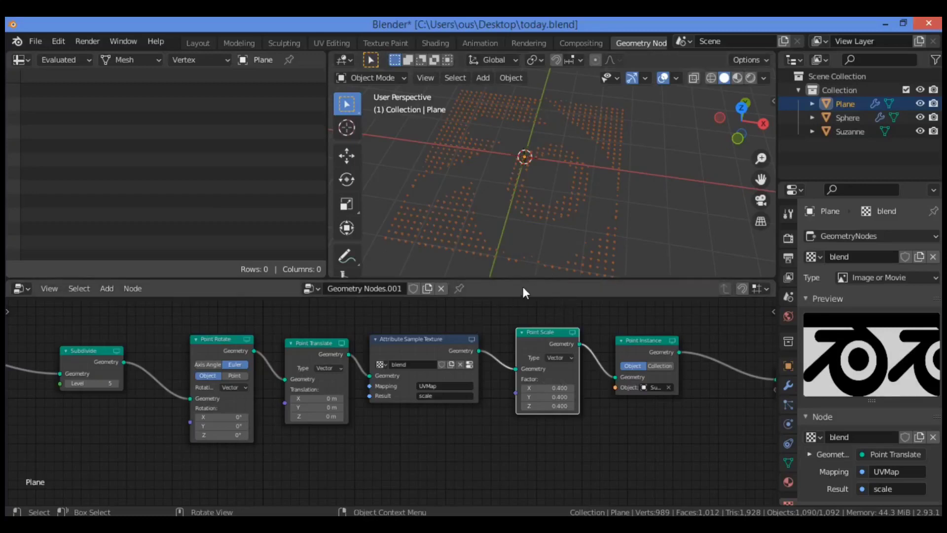
click(547, 387)
text(0.1)
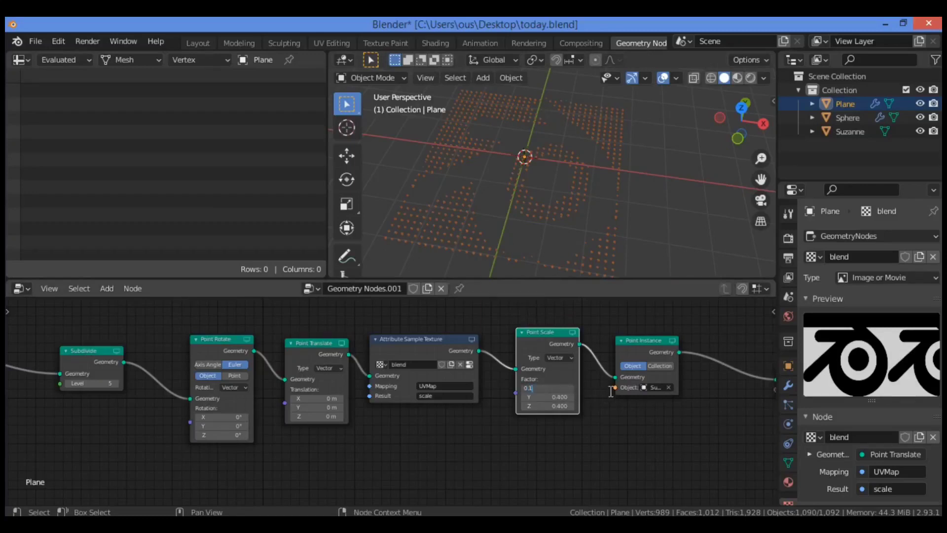
key(Return)
click(557, 389)
text(0.1)
key(BackSpace)
text(6)
key(Return)
click(553, 398)
text(0.6)
key(Return)
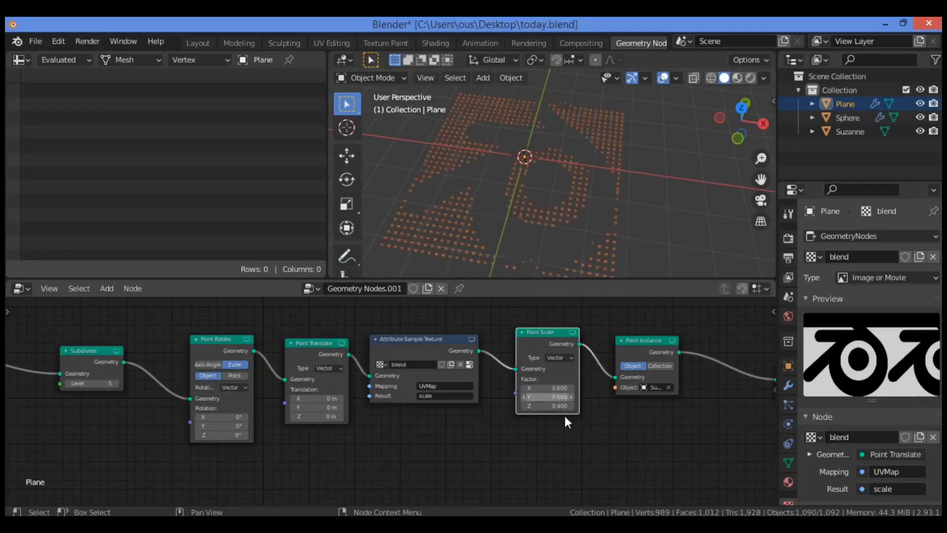
click(555, 406)
text(0.6)
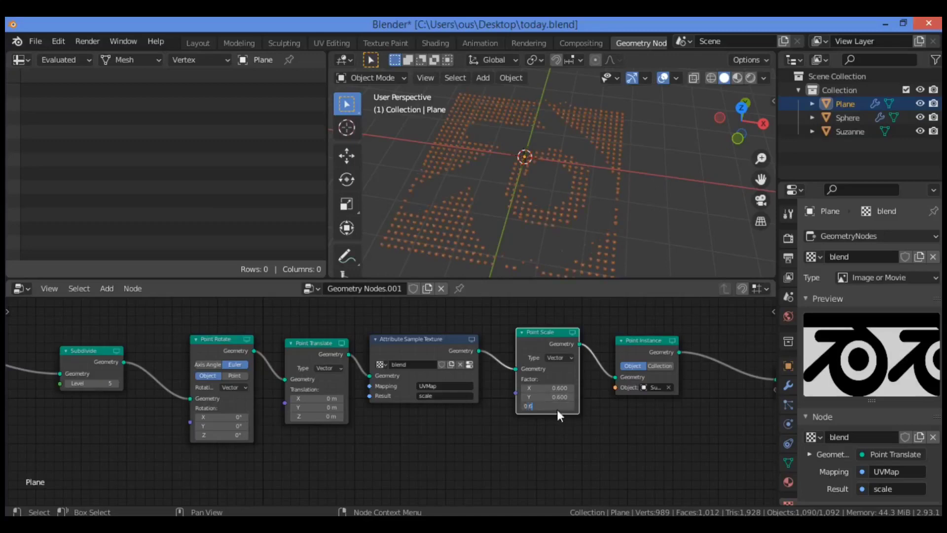
key(Return)
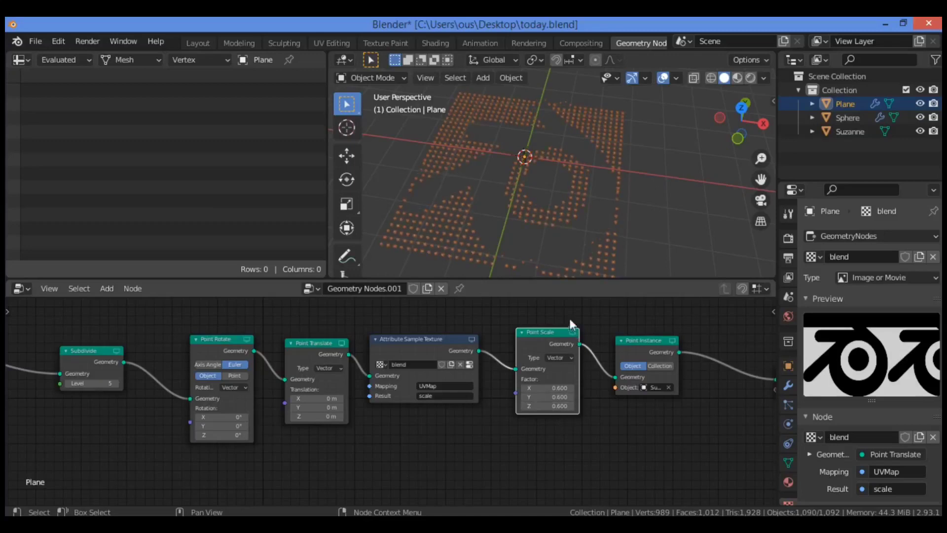
Change the Point Scale node's factor to 0.9 on X and 0.8 on Y.
click(546, 387)
text(0)
text(.8)
click(539, 397)
text(0.8)
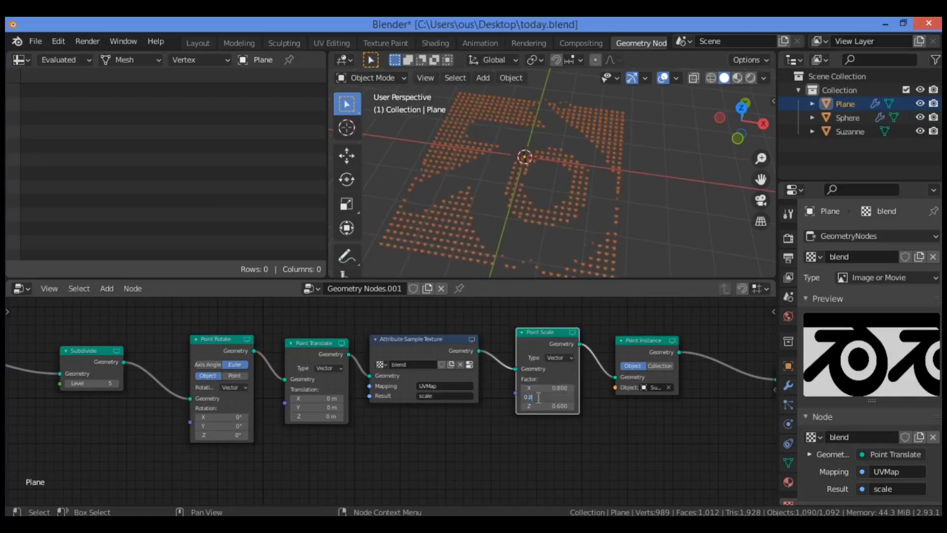
key(Return)
key(ctrl+z)
click(548, 388)
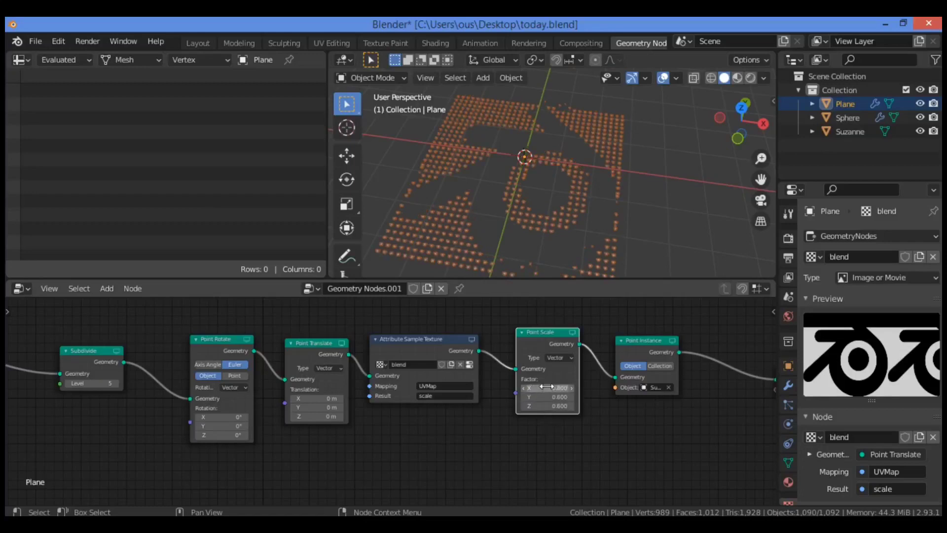
text(0.9)
key(Return)
Try the Subdivide node at level 6 and return it to level 5.
click(117, 383)
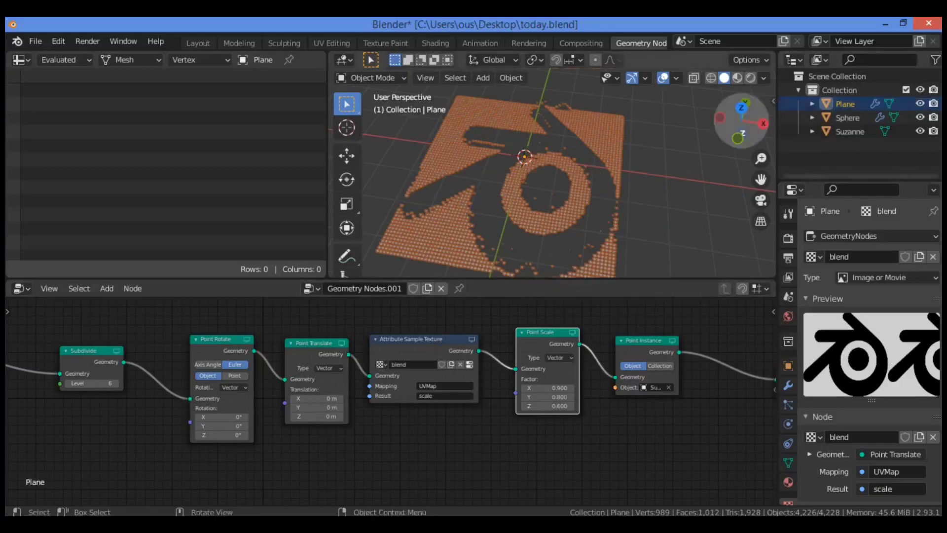
drag(747, 124, 722, 134)
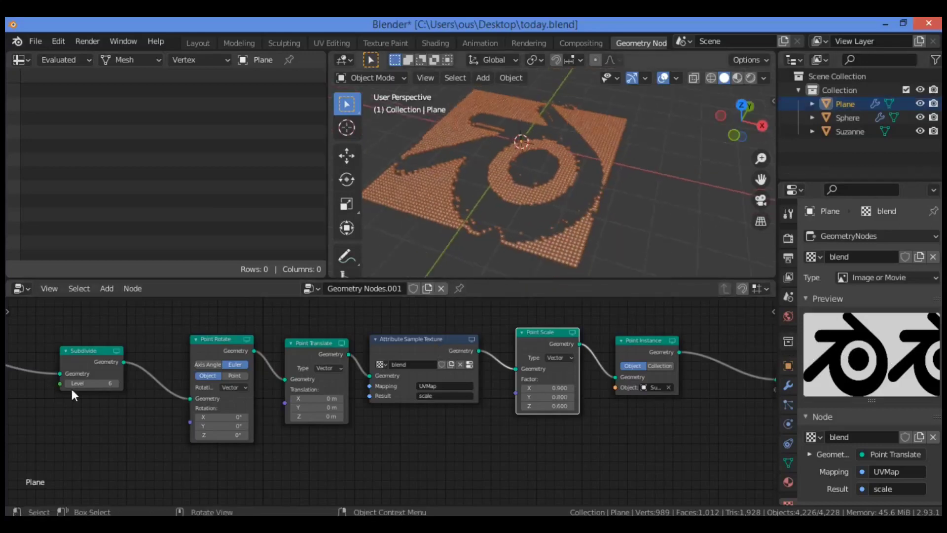
click(67, 383)
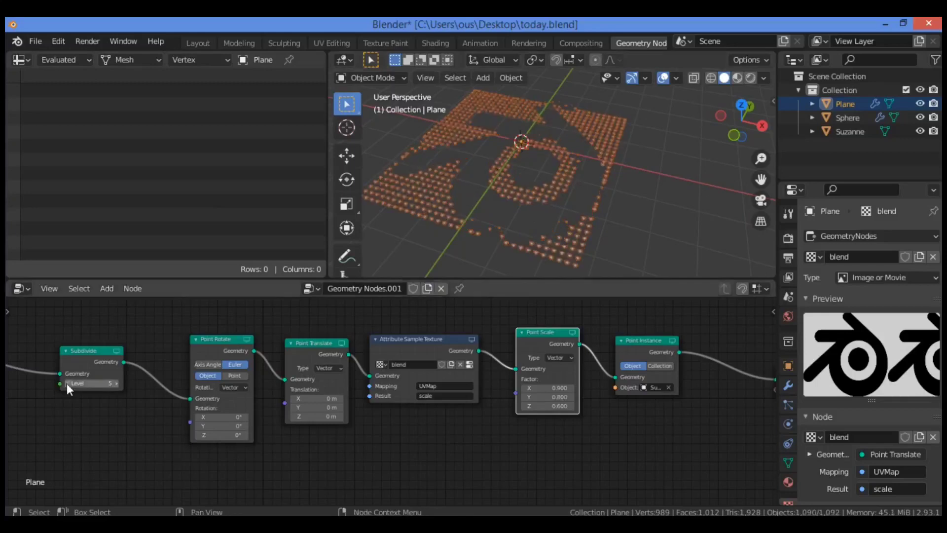
scroll(553, 173, up, 5)
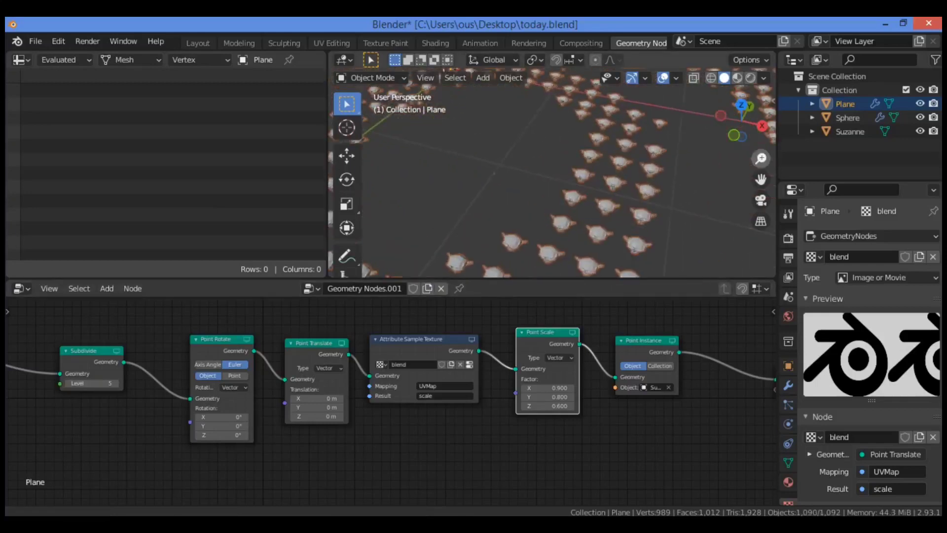
scroll(553, 173, down, 3)
drag(761, 157, 761, 144)
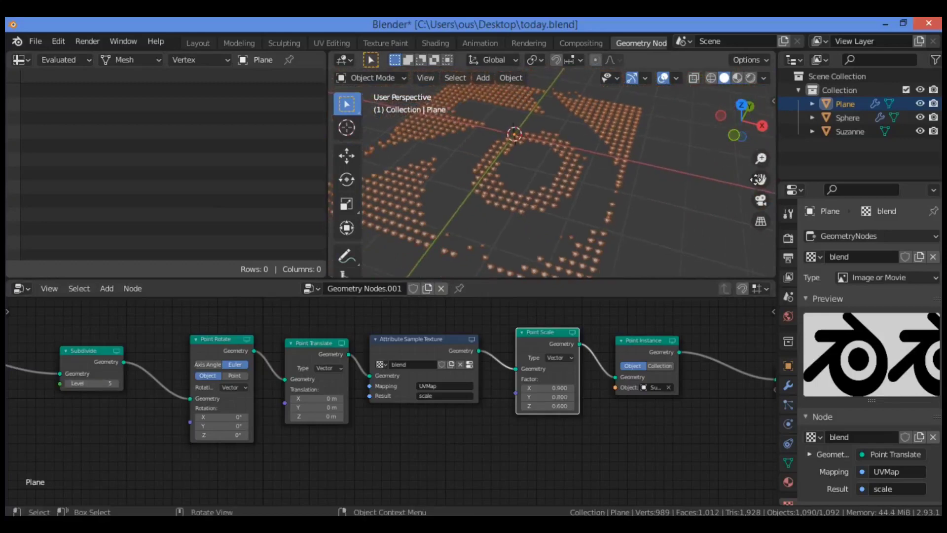
scroll(761, 179, up, 2)
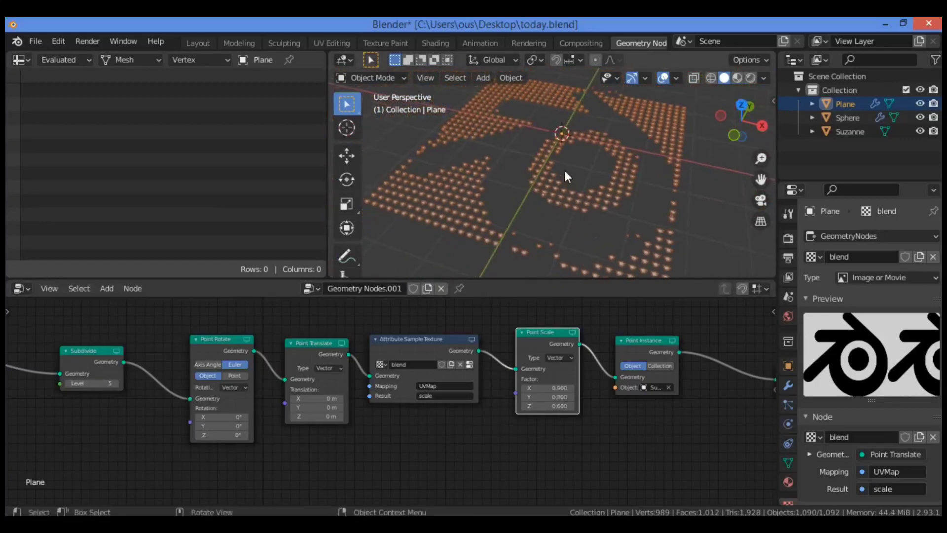